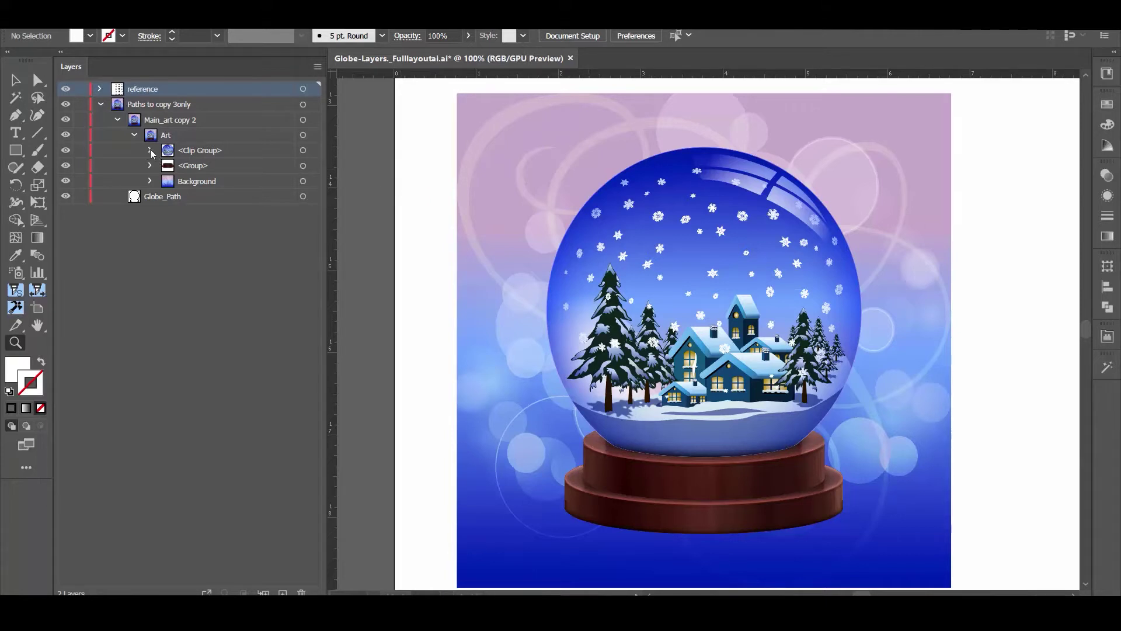
Reveal the hidden 2021 plaque group under Art's Group, then zoom out to see all globe variations
click(151, 167)
click(151, 166)
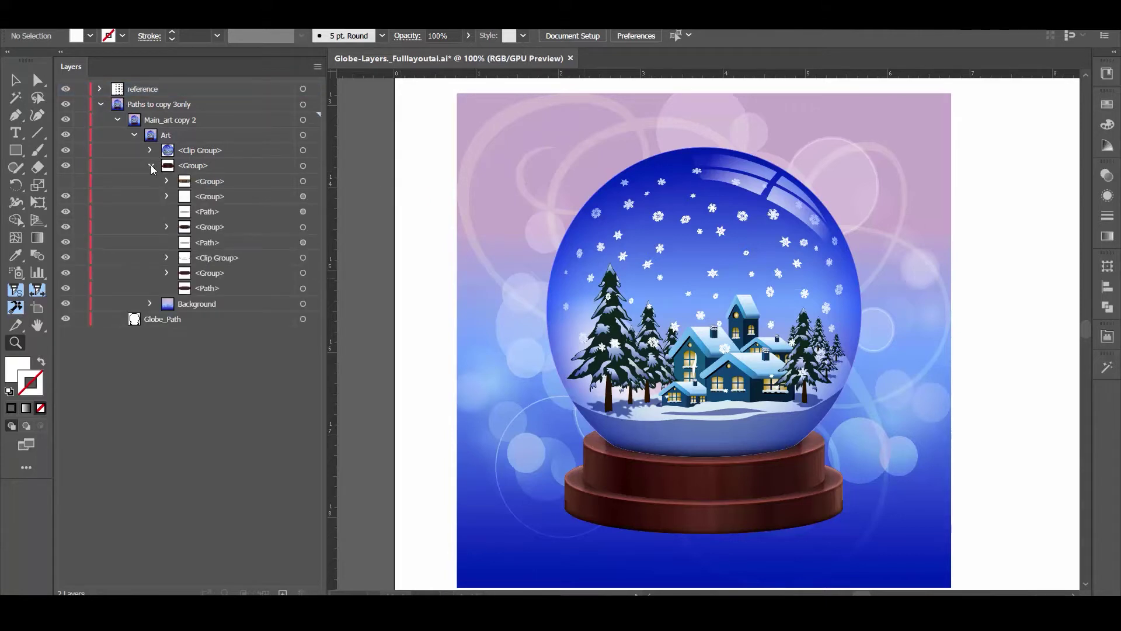
click(65, 181)
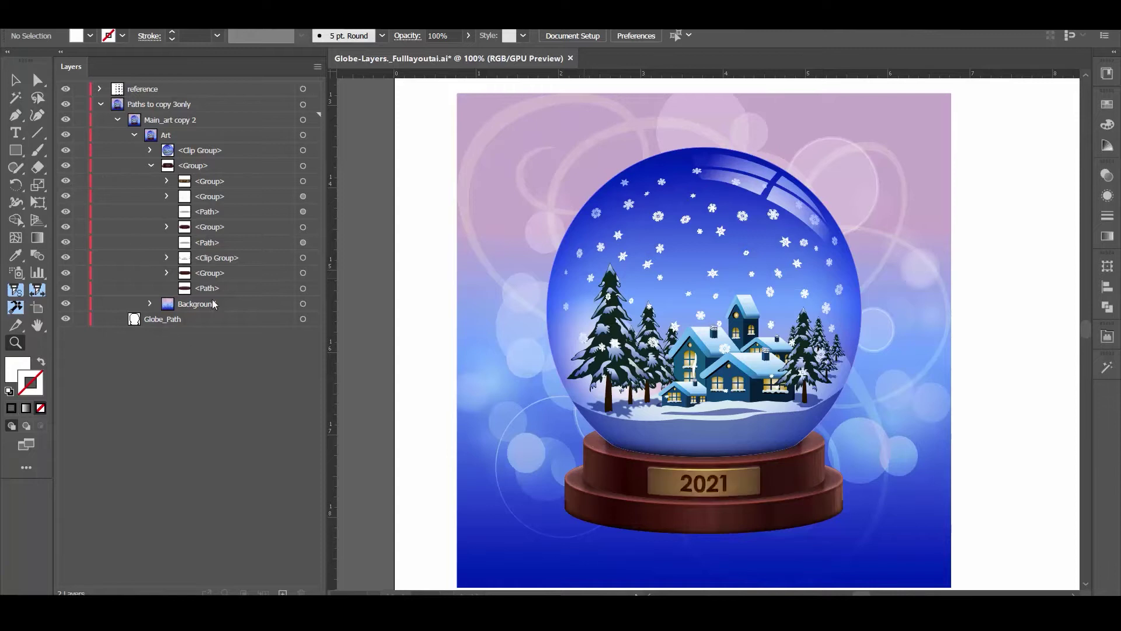
click(151, 166)
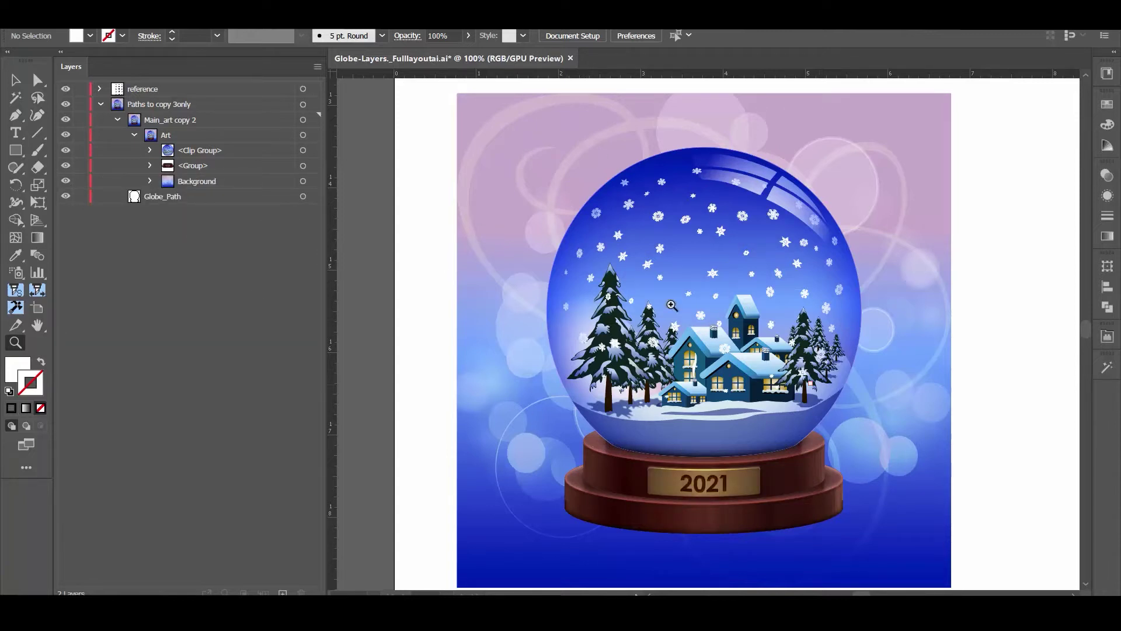
click(151, 150)
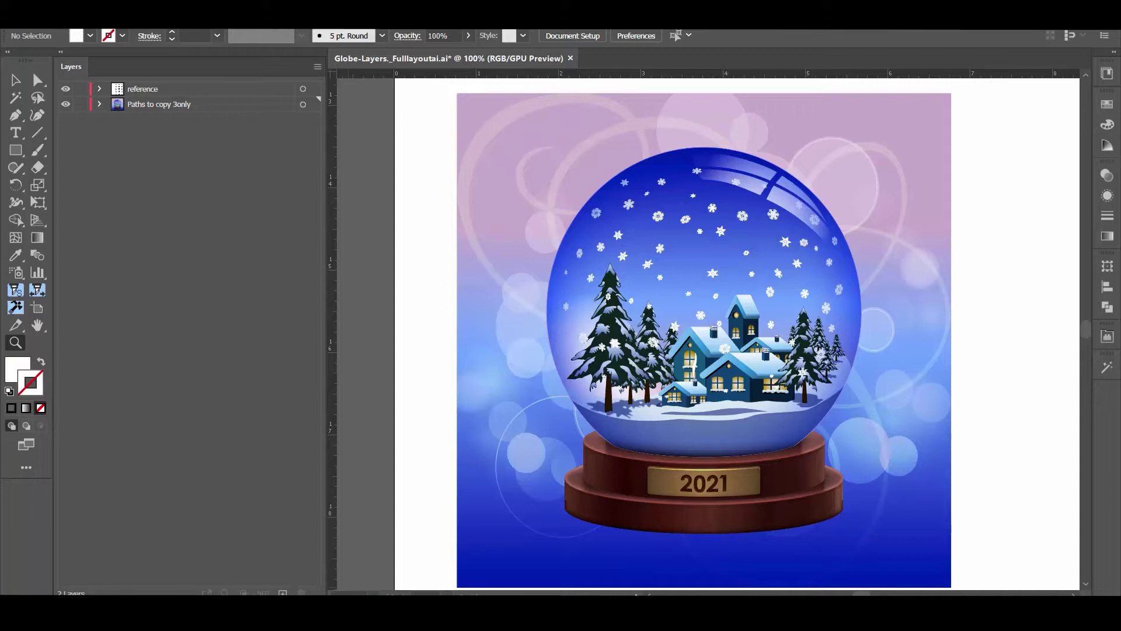
key(ctrl+minus)
key(ctrl+minus)
key(ctrl+minus)
key(ctrl+minus)
key(ctrl+minus)
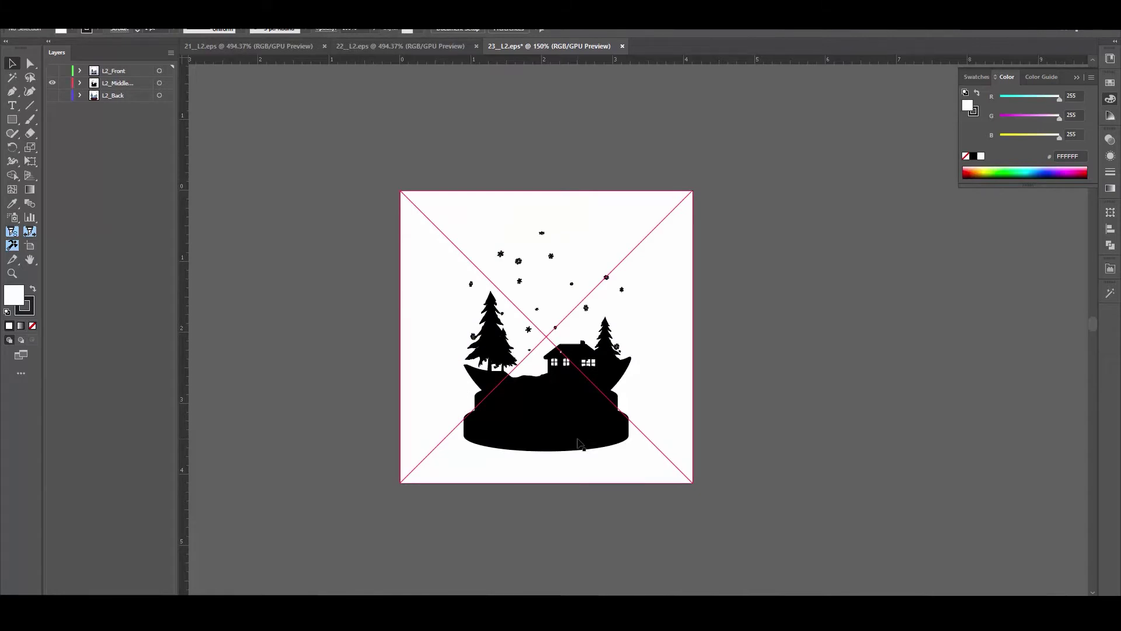
Compare the L2_Back, L2_Front and L2_Middle layers, leaving only the L2_Middle black silhouette visible
click(52, 95)
click(52, 83)
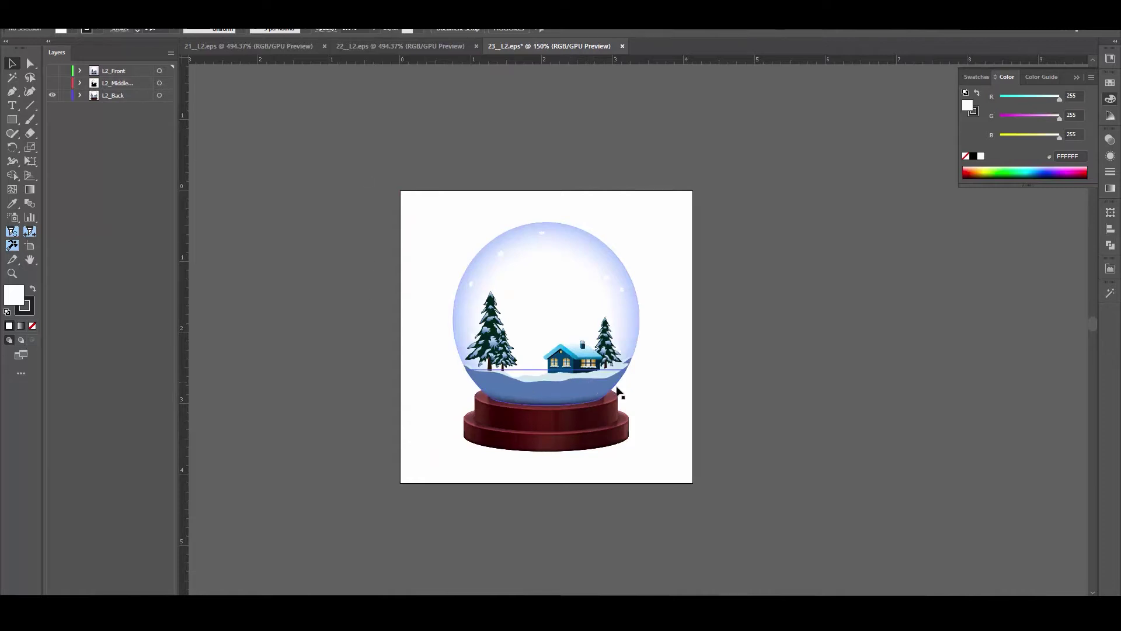
click(53, 71)
click(52, 71)
click(52, 71)
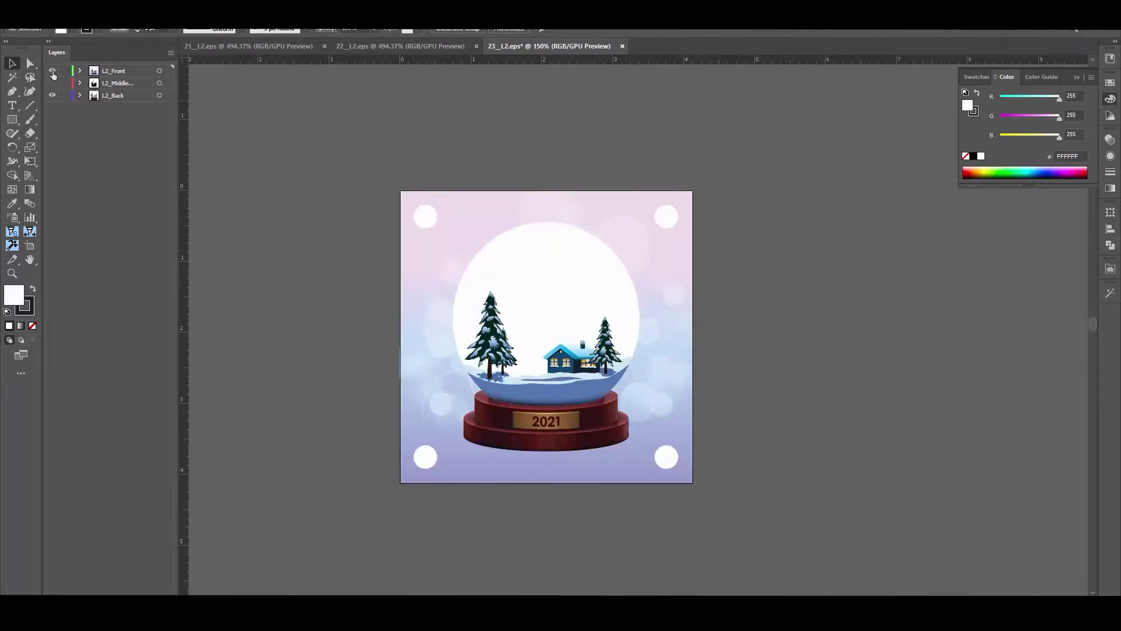
click(53, 71)
click(53, 83)
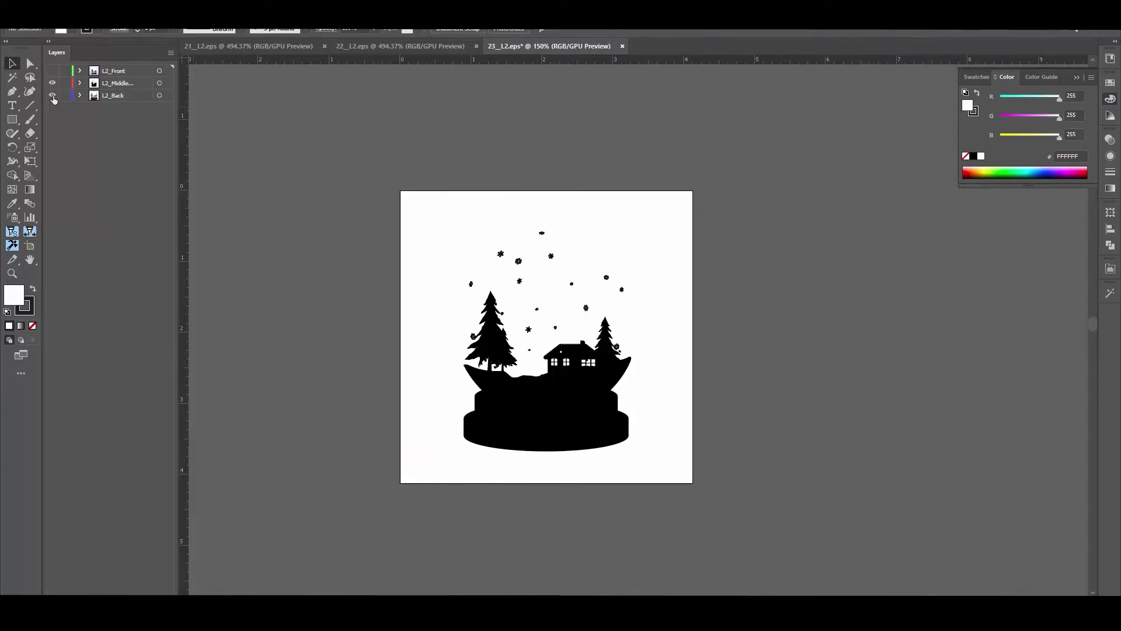
click(76, 8)
mouse_move(190, 217)
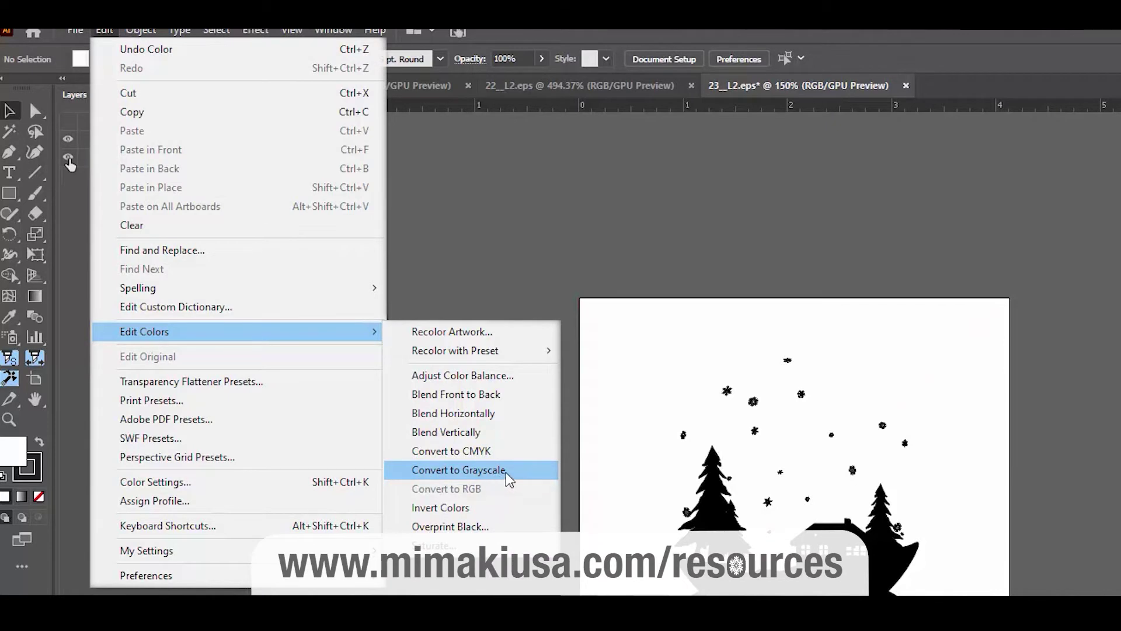
Convert the L2_Middle silhouette artwork to grayscale via Edit Colors
click(506, 473)
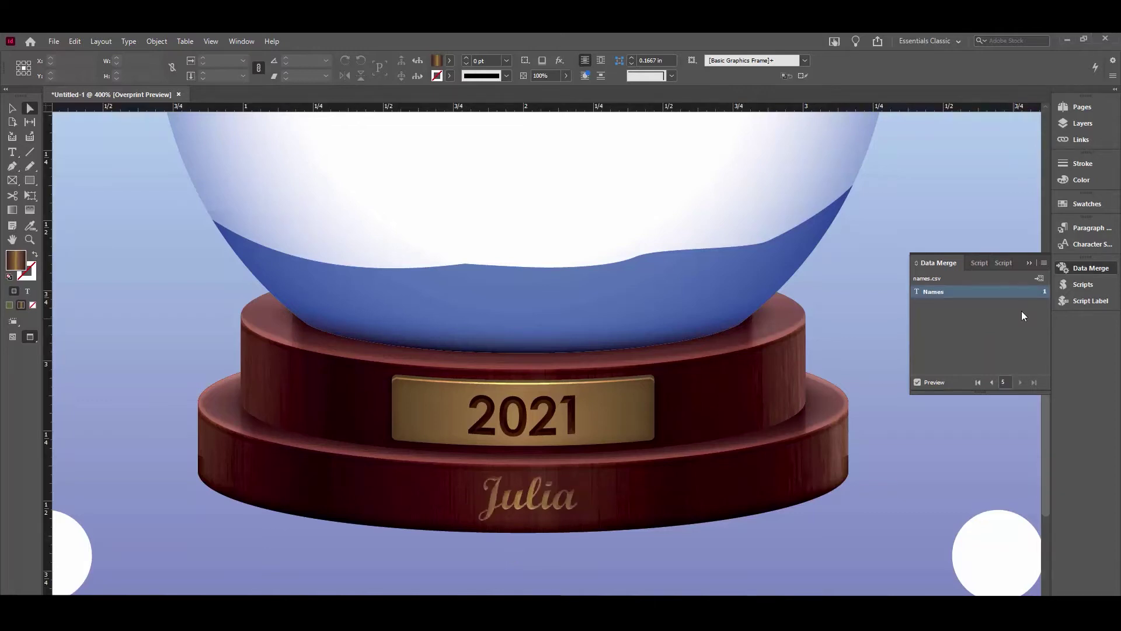
Create a merged InDesign document containing all name records
click(1045, 264)
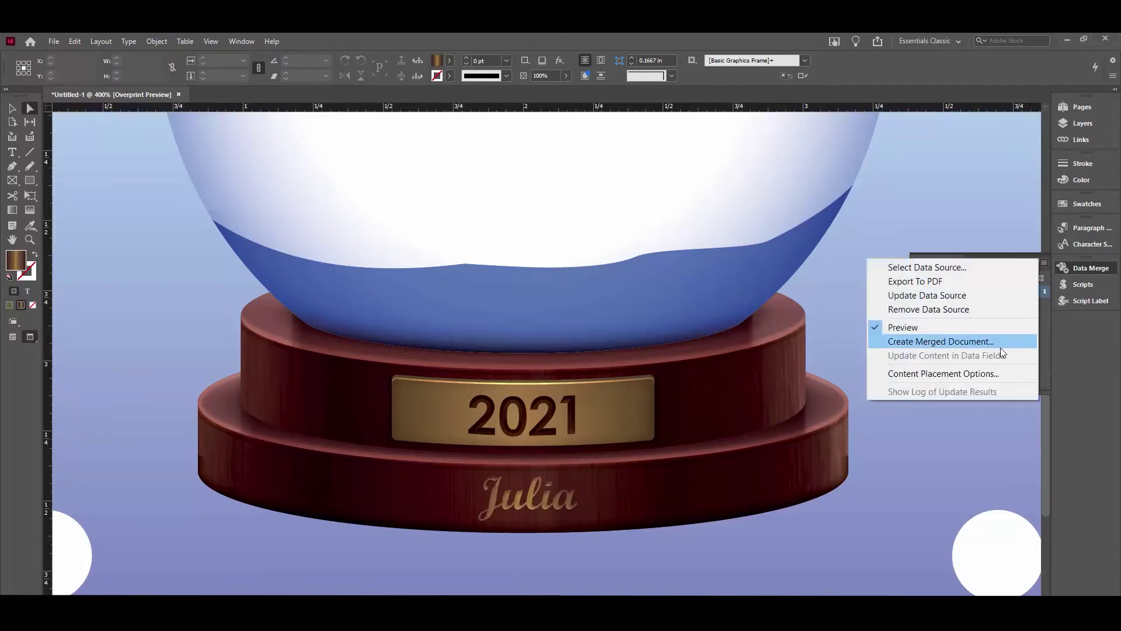
click(969, 344)
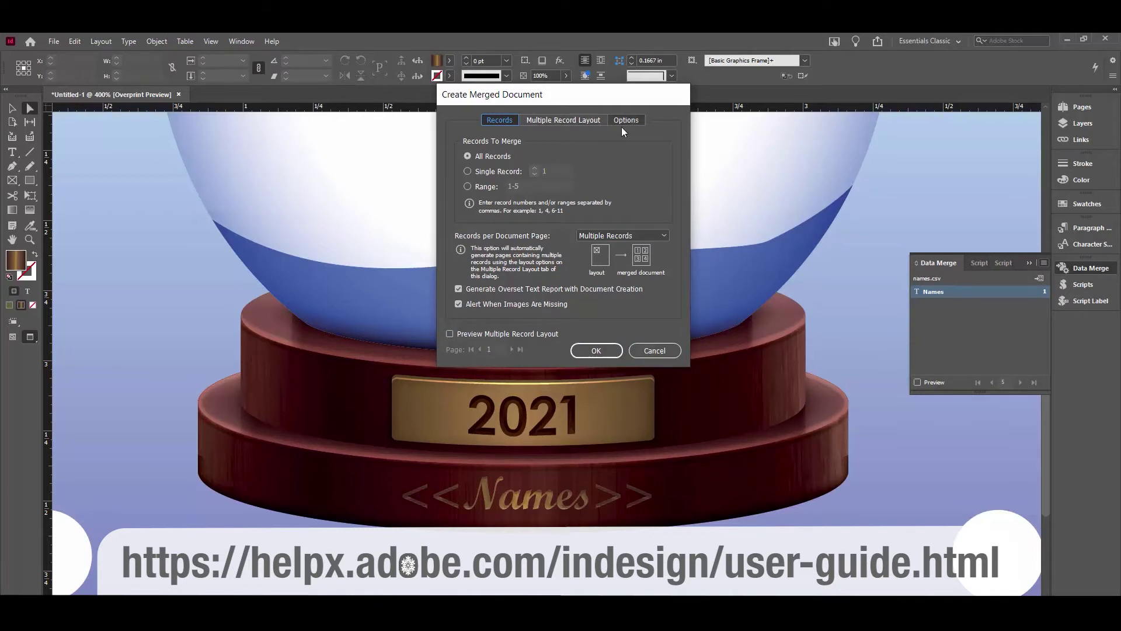
click(604, 352)
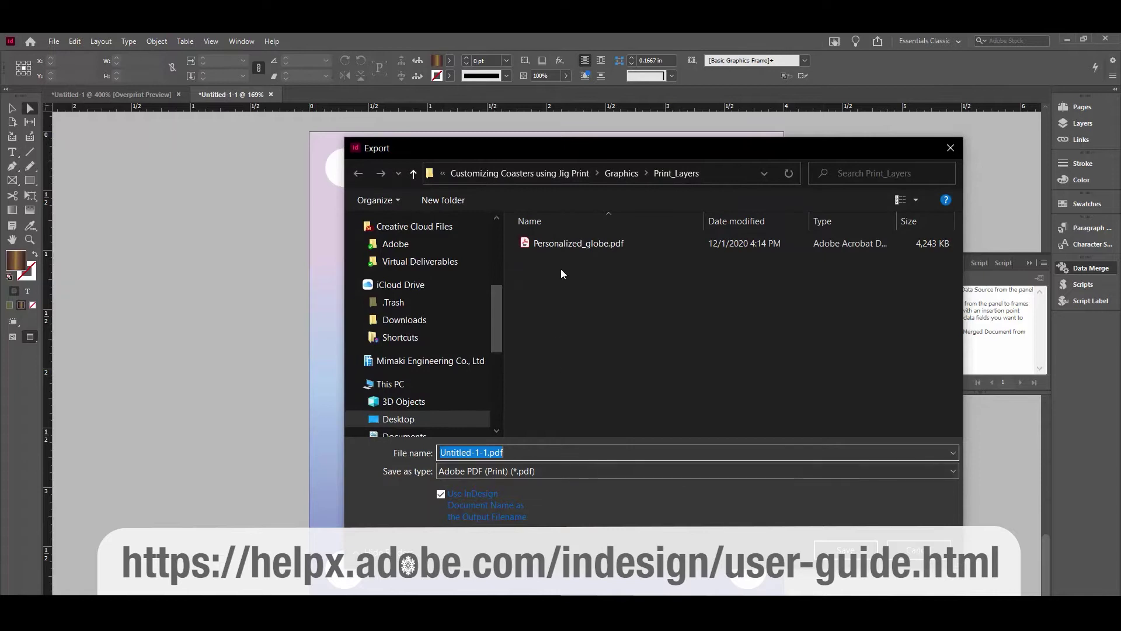
Export the merged document as Personalized_globe.pdf, replacing the existing file
click(575, 244)
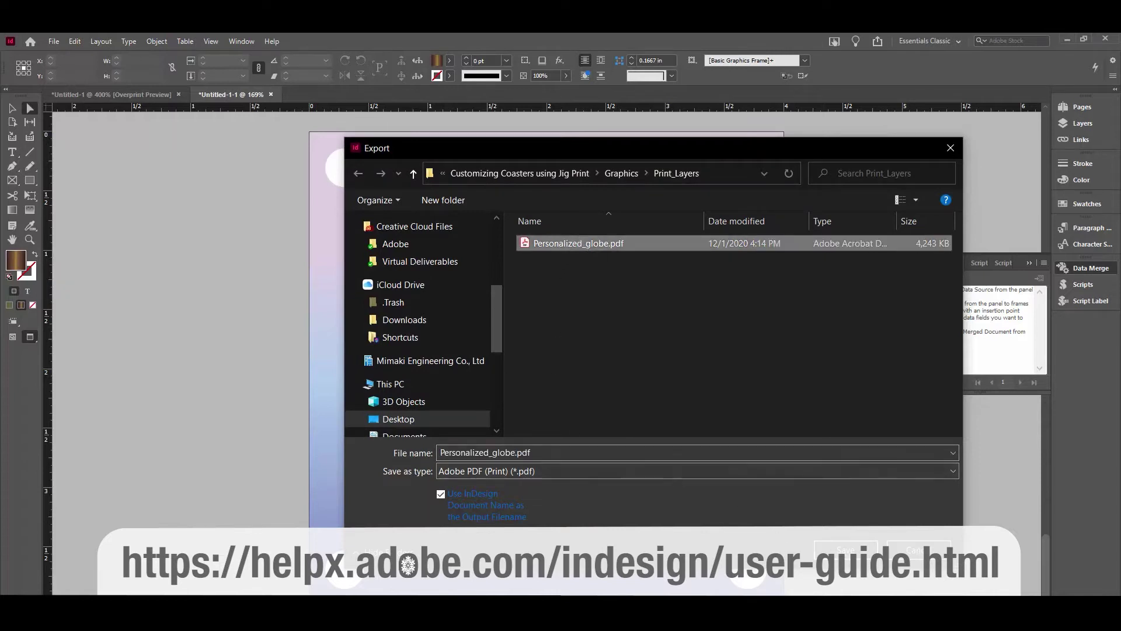
click(846, 550)
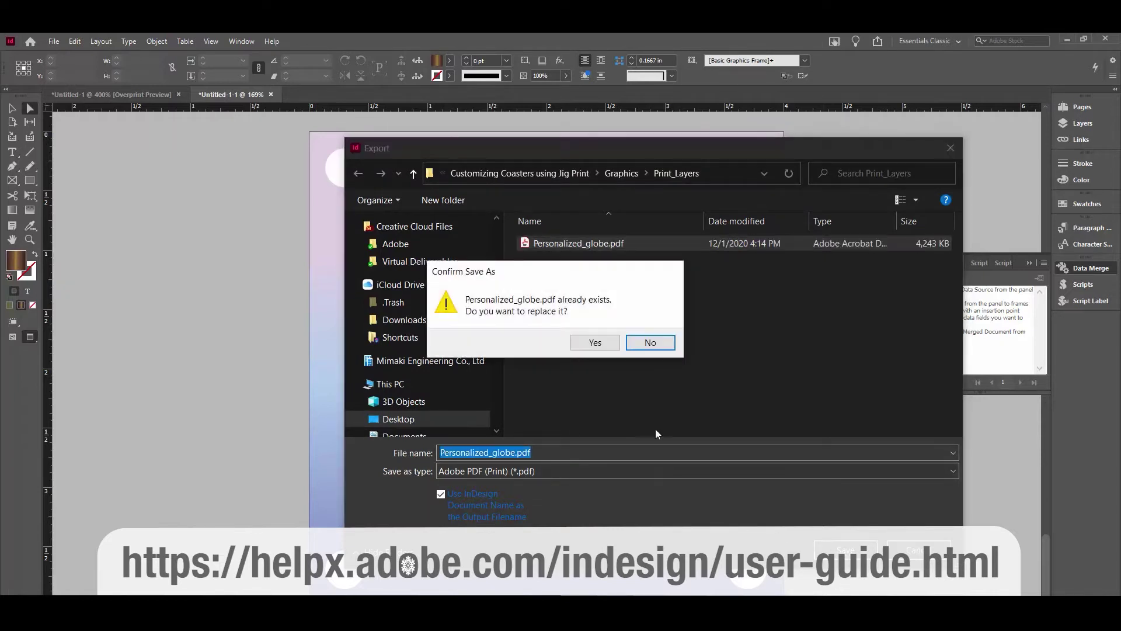
click(594, 345)
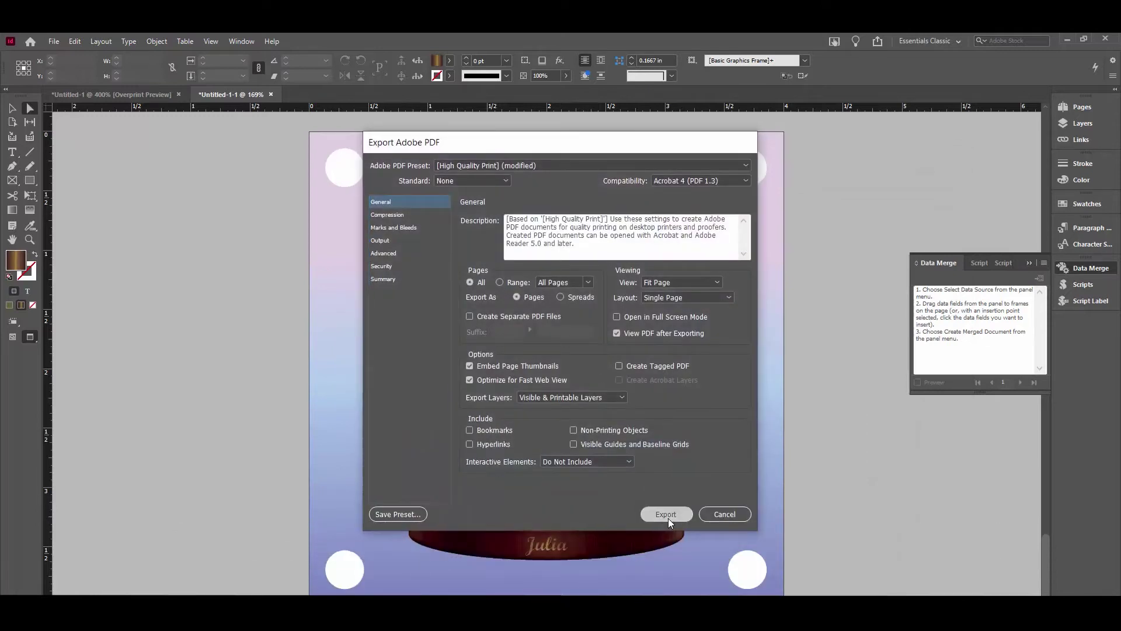
click(666, 515)
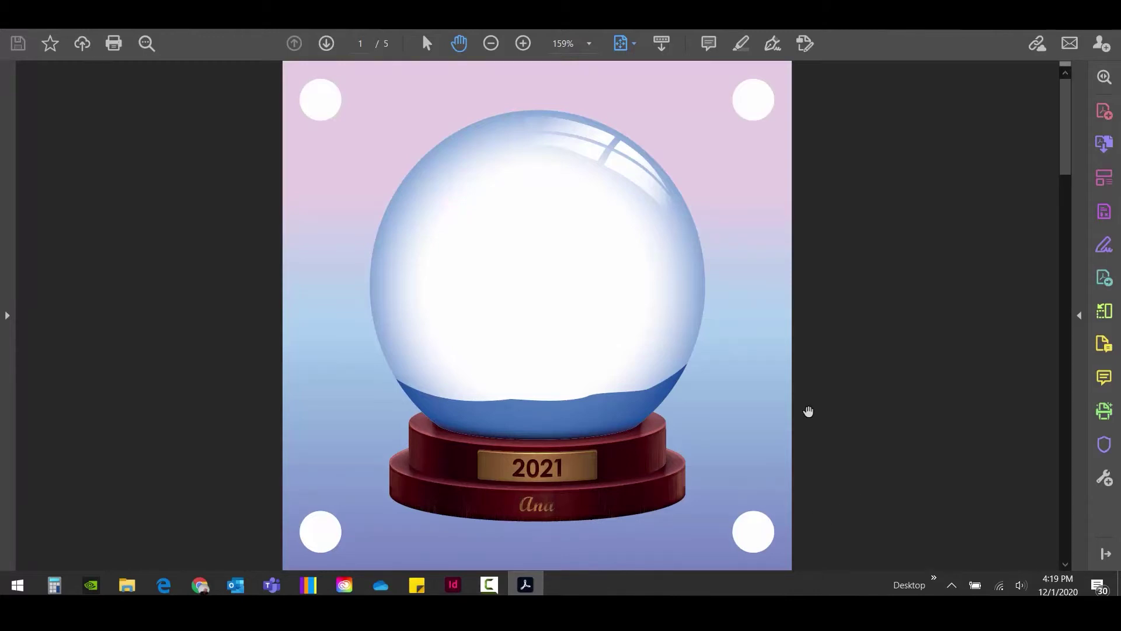
Page through the merged PDF from page 1 to page 5 of 5
click(326, 43)
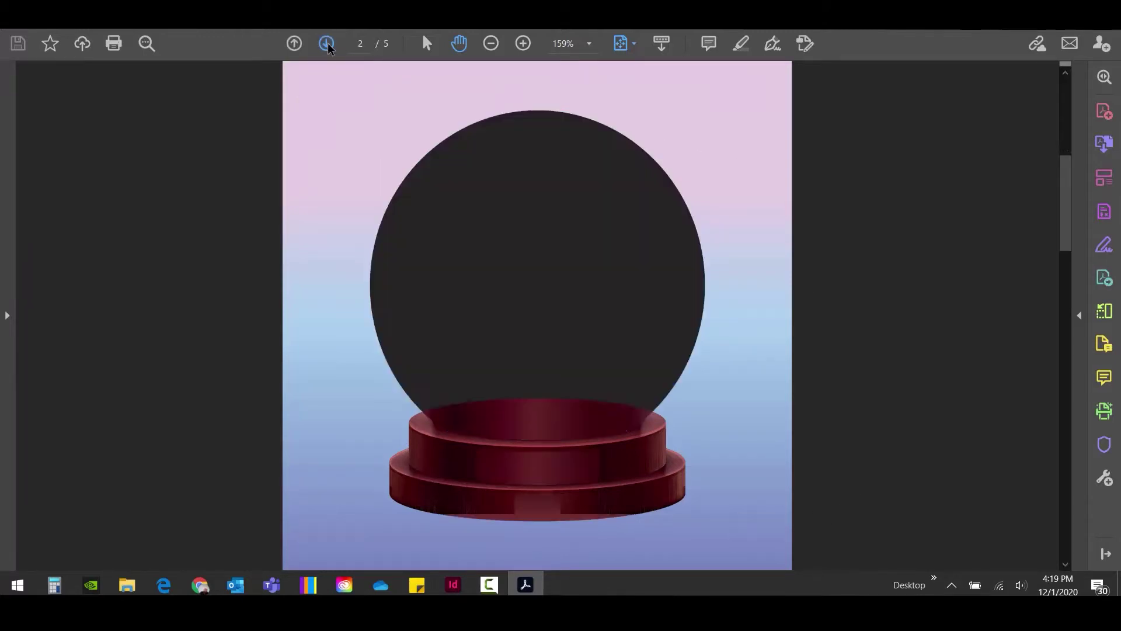
click(326, 44)
click(327, 44)
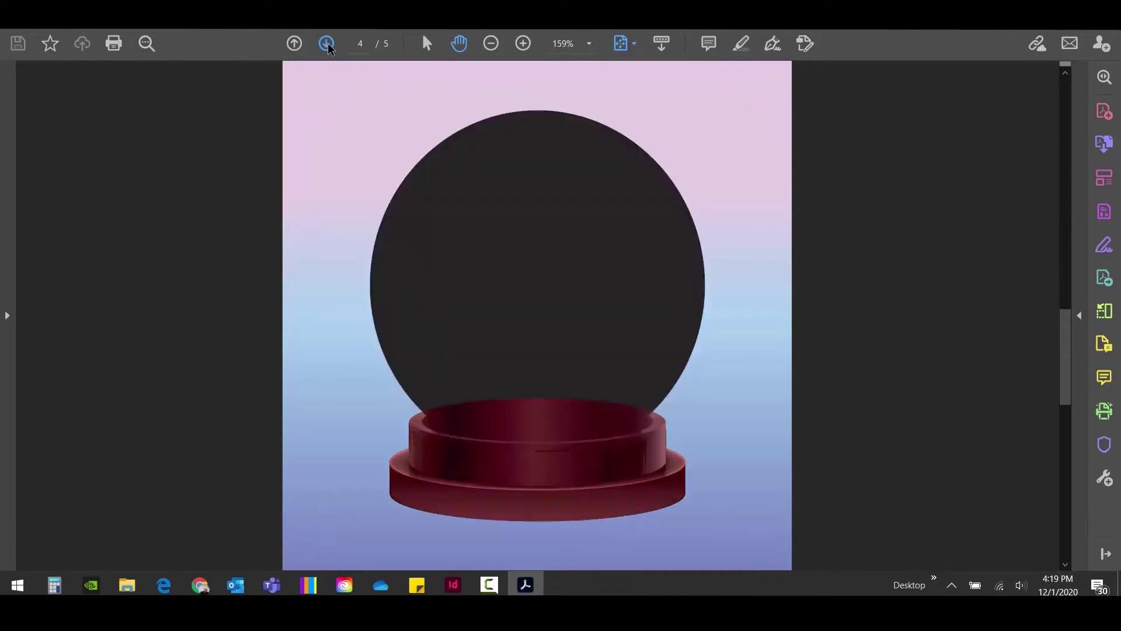
click(327, 44)
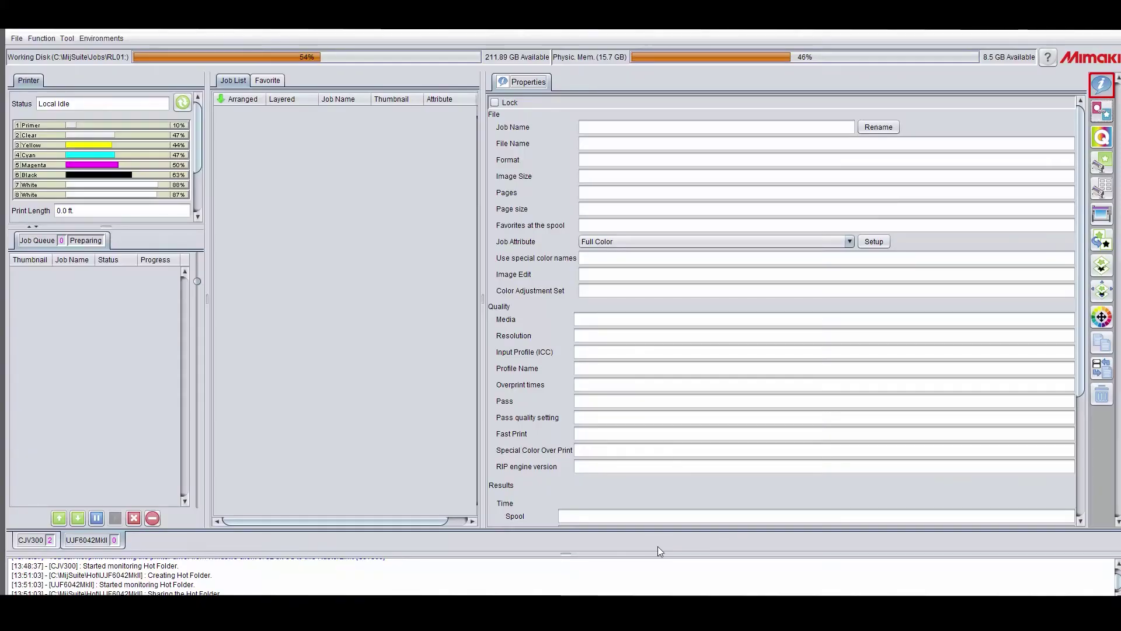
Load the fifteen EPS files, 11__L1.eps through 53__L5.eps, from TTT > Customizing Coasters using Jig Print > Print_Layers
click(16, 39)
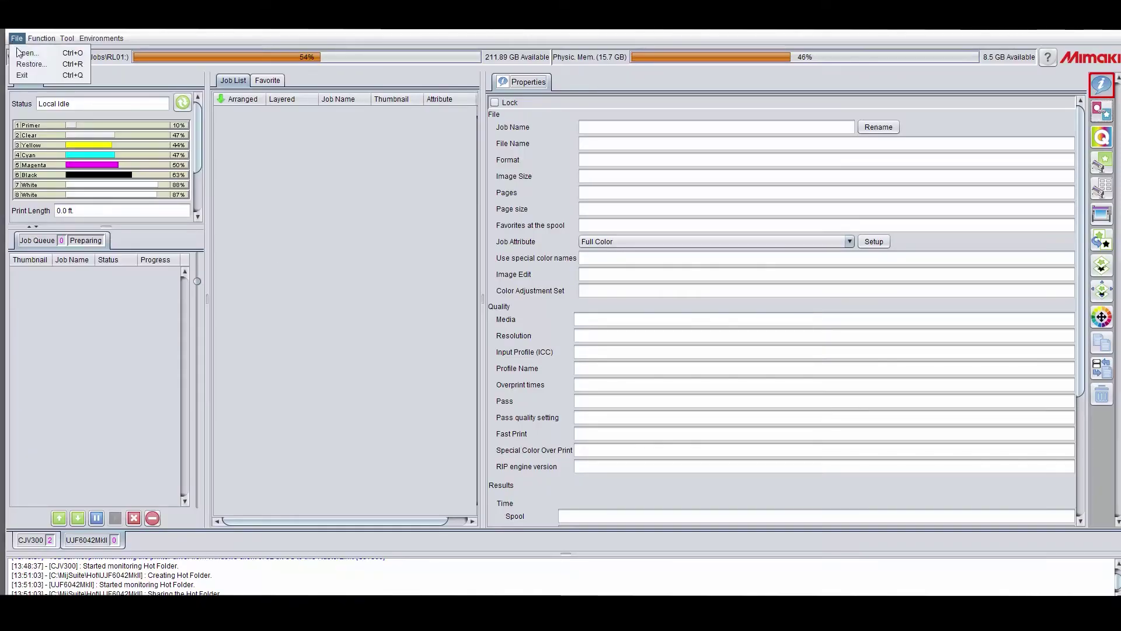
click(22, 53)
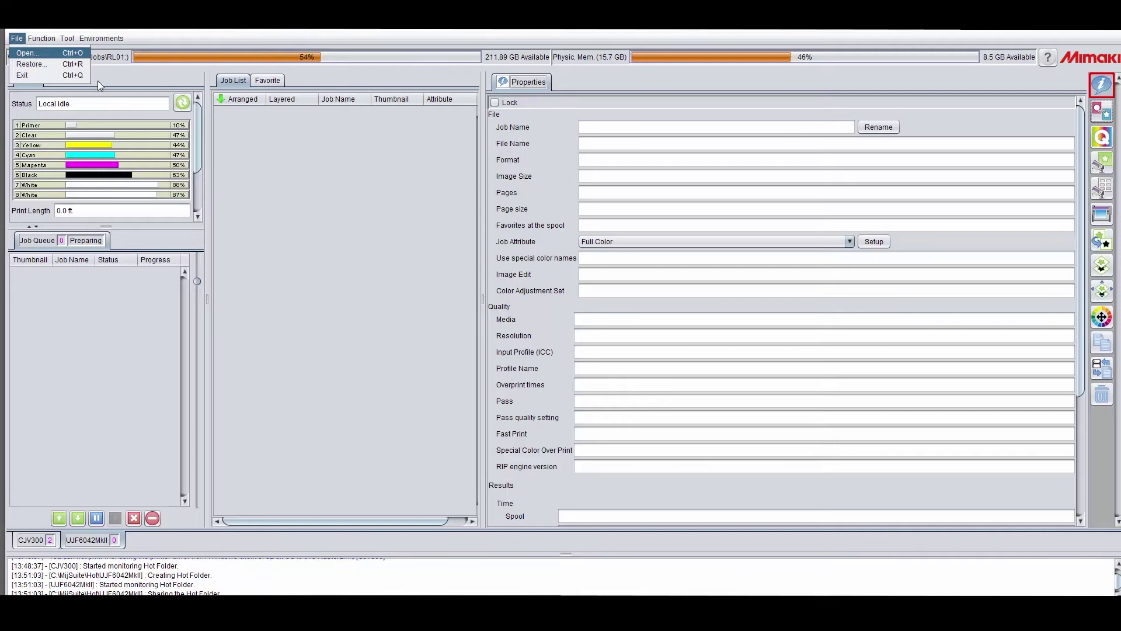
click(426, 247)
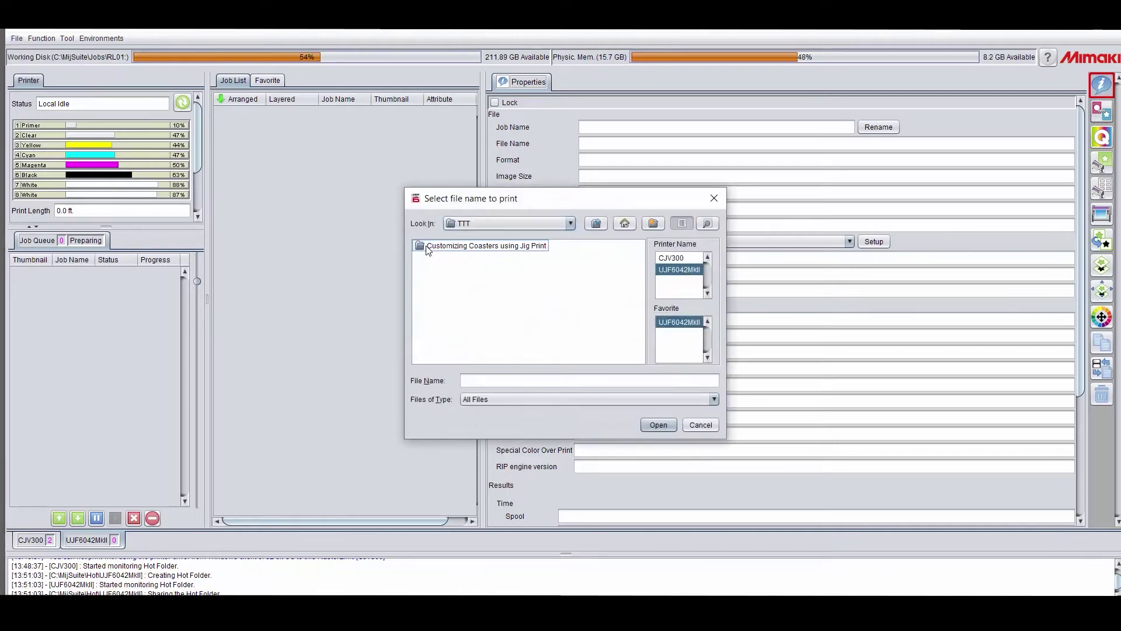
double_click(428, 247)
double_click(431, 248)
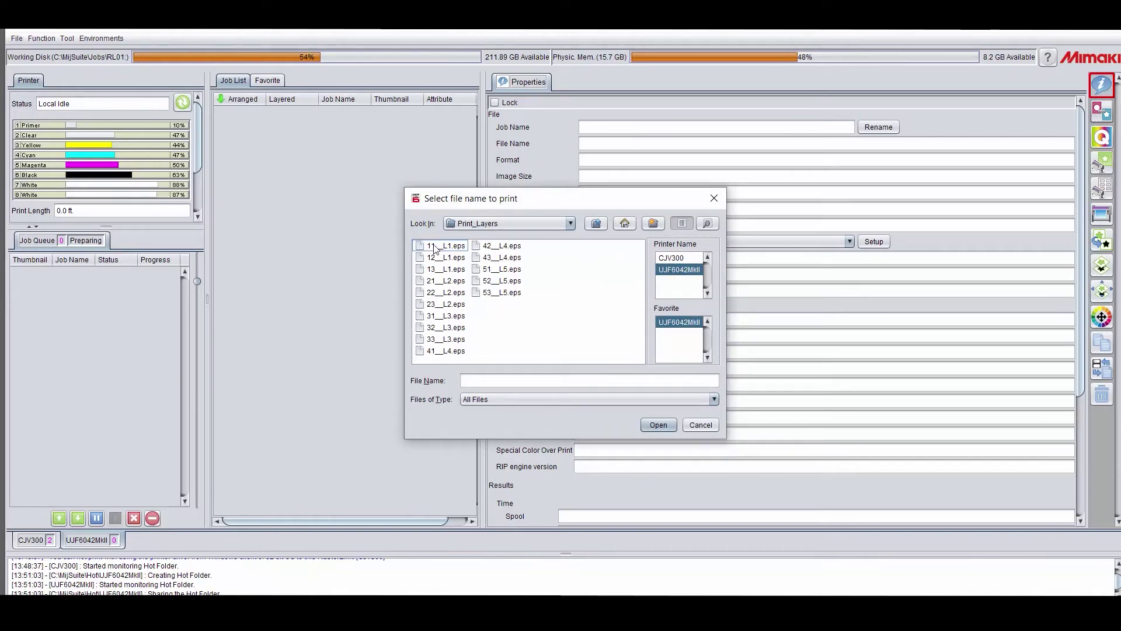
click(435, 248)
shift+click(494, 294)
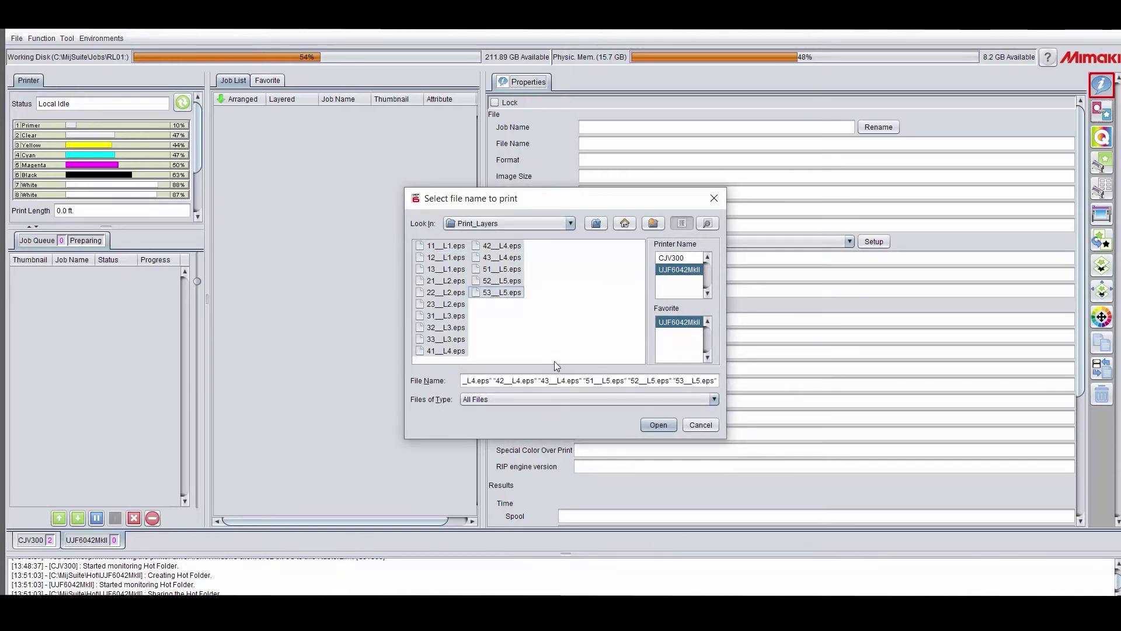
click(653, 422)
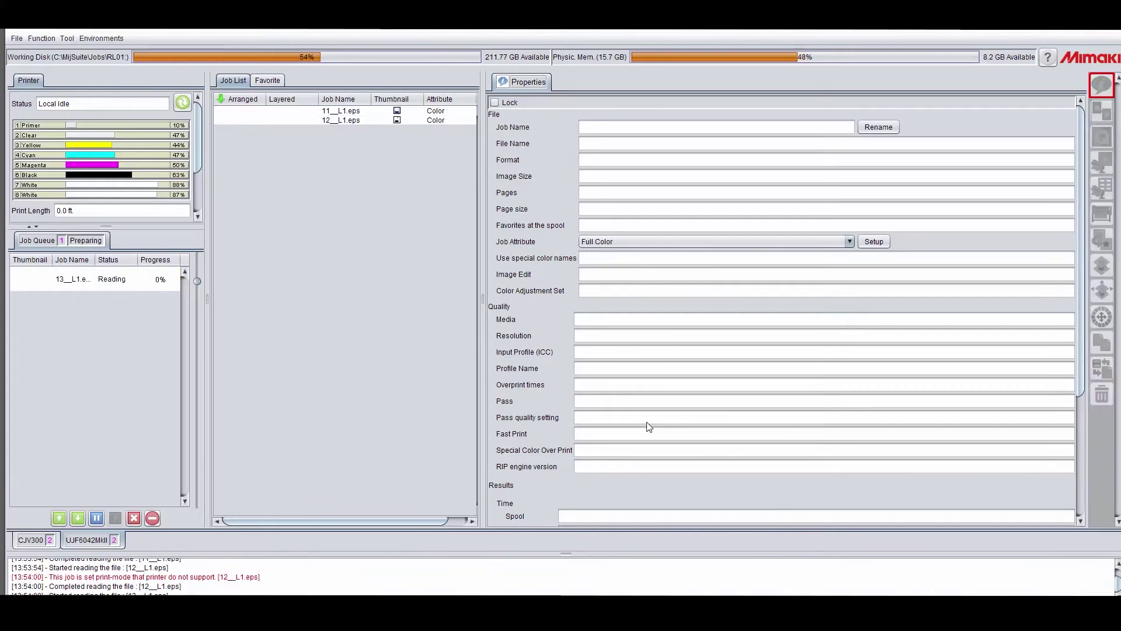
Composite jobs 11–13 into one layered job, with the full-colour globe layer placed third
drag(481, 224, 655, 223)
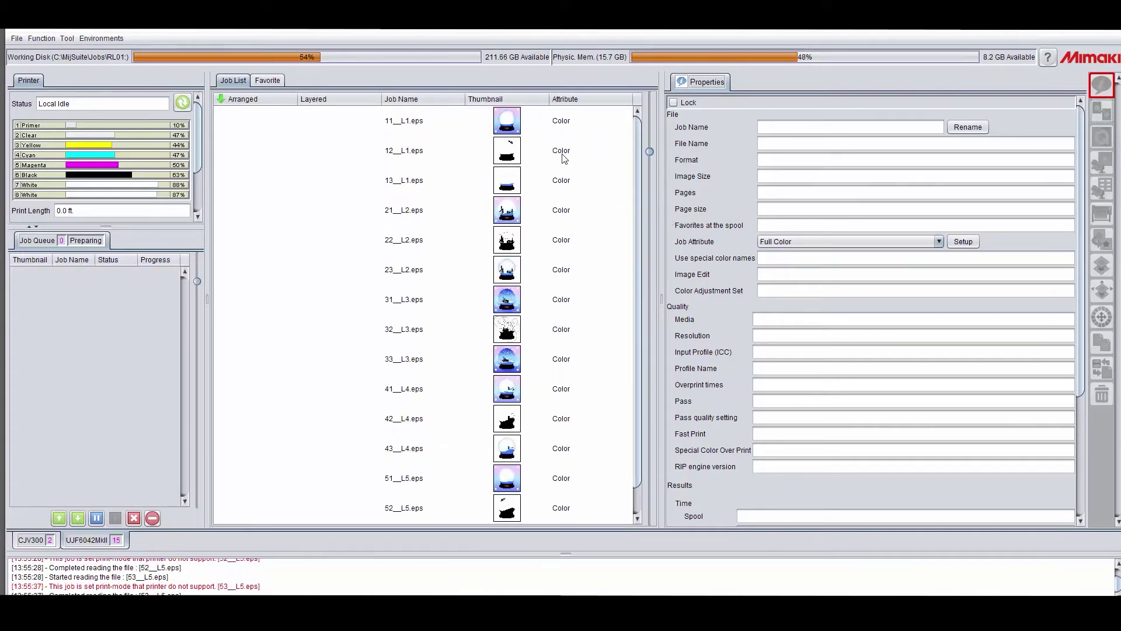
drag(507, 127, 515, 178)
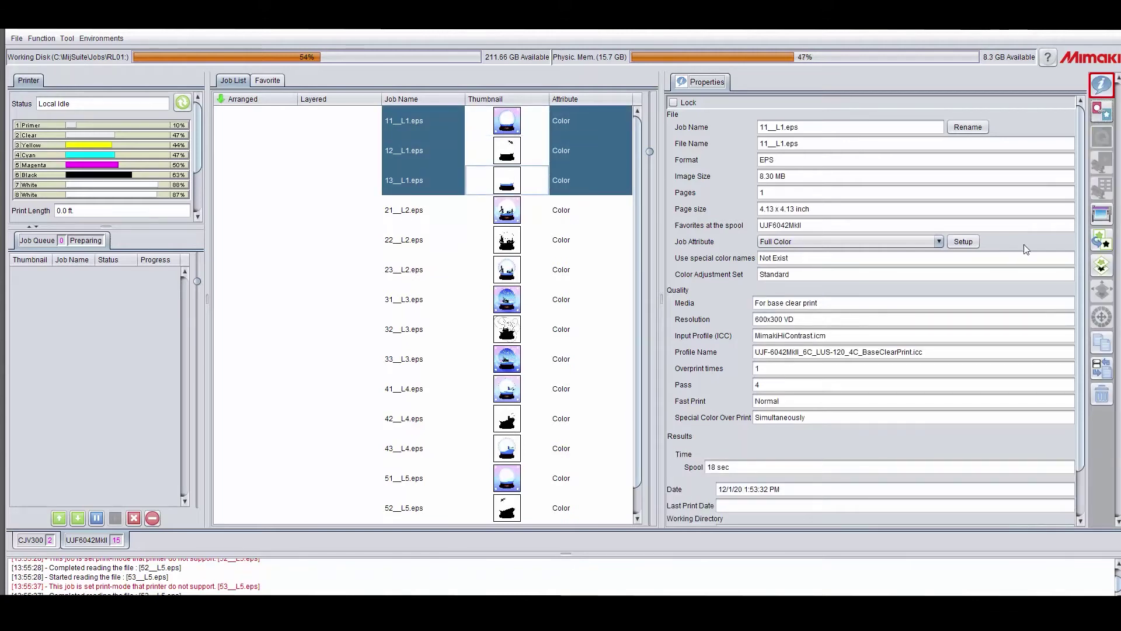
click(1100, 264)
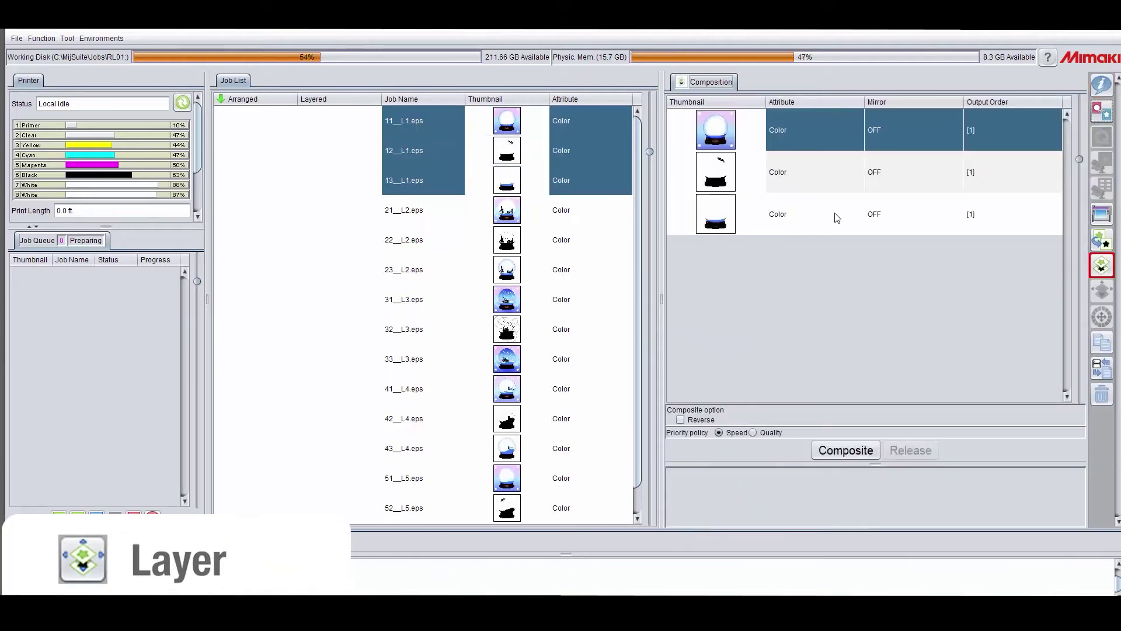
drag(810, 134, 808, 234)
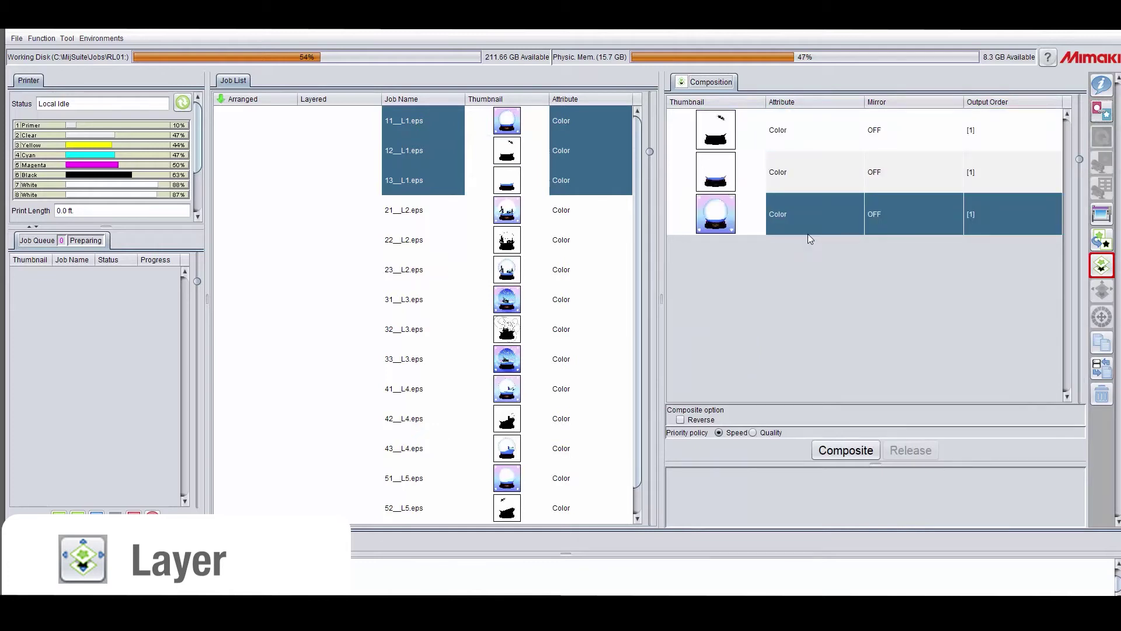
click(804, 181)
click(804, 130)
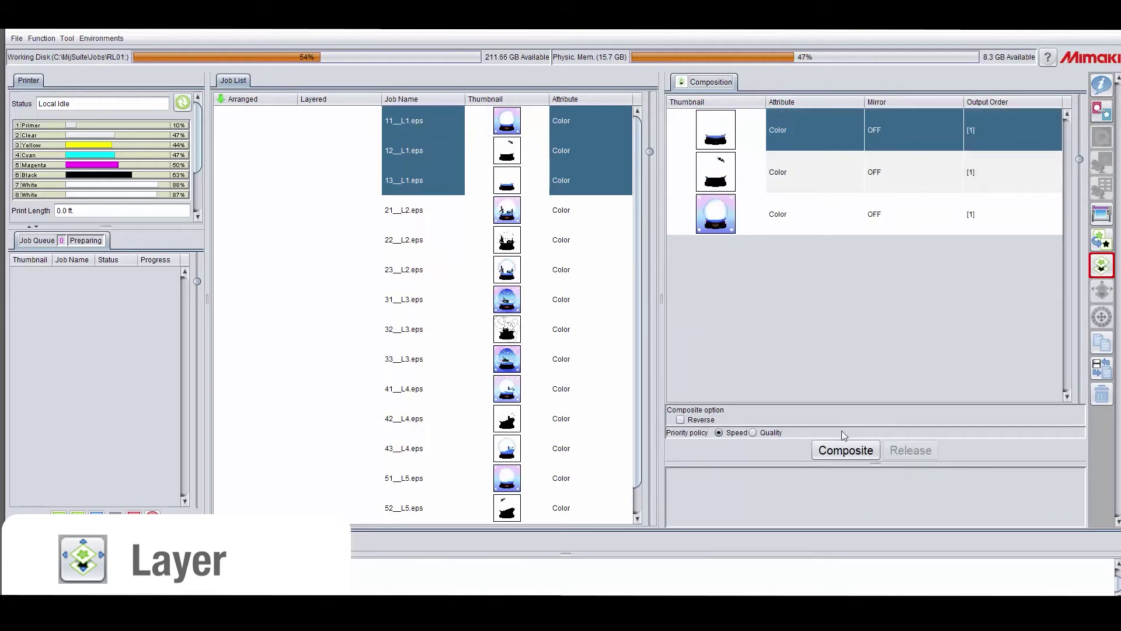
click(841, 450)
Composite the remaining three-file groups (21–23, 31–33, 41–43) and arrange all layered jobs together
drag(788, 129, 794, 214)
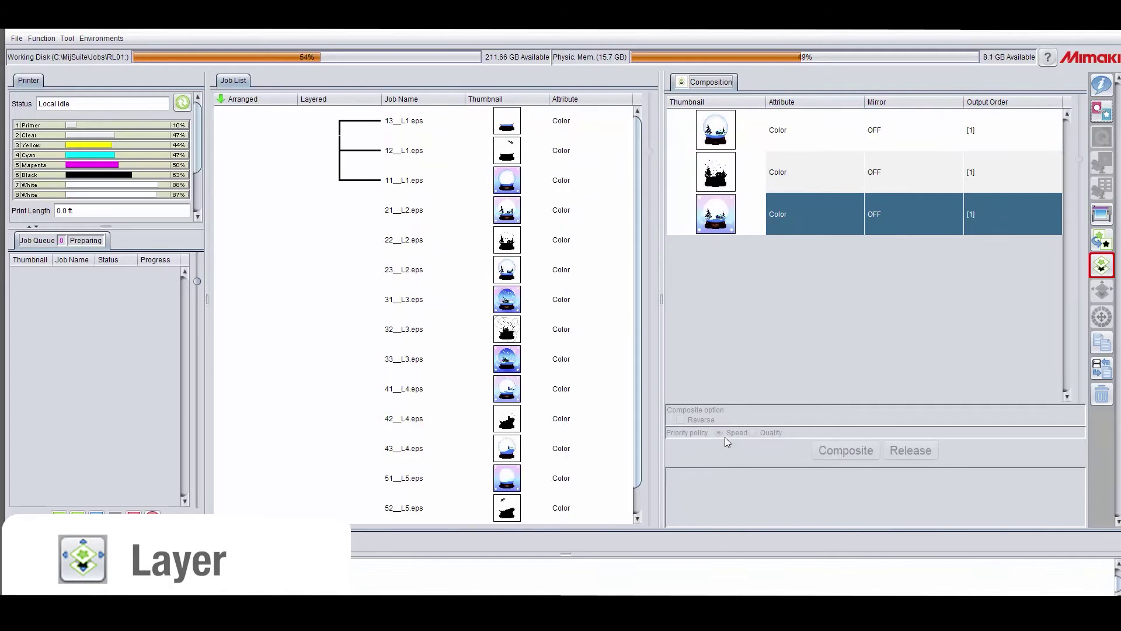
click(846, 449)
click(845, 449)
drag(790, 130, 814, 214)
click(846, 450)
click(1101, 111)
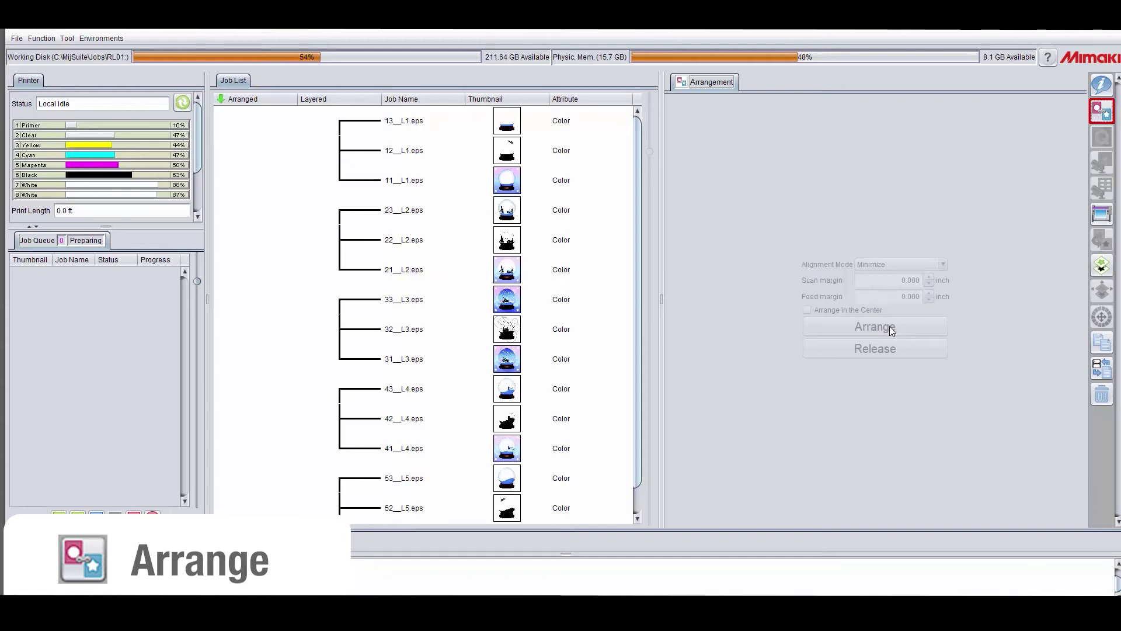
click(889, 326)
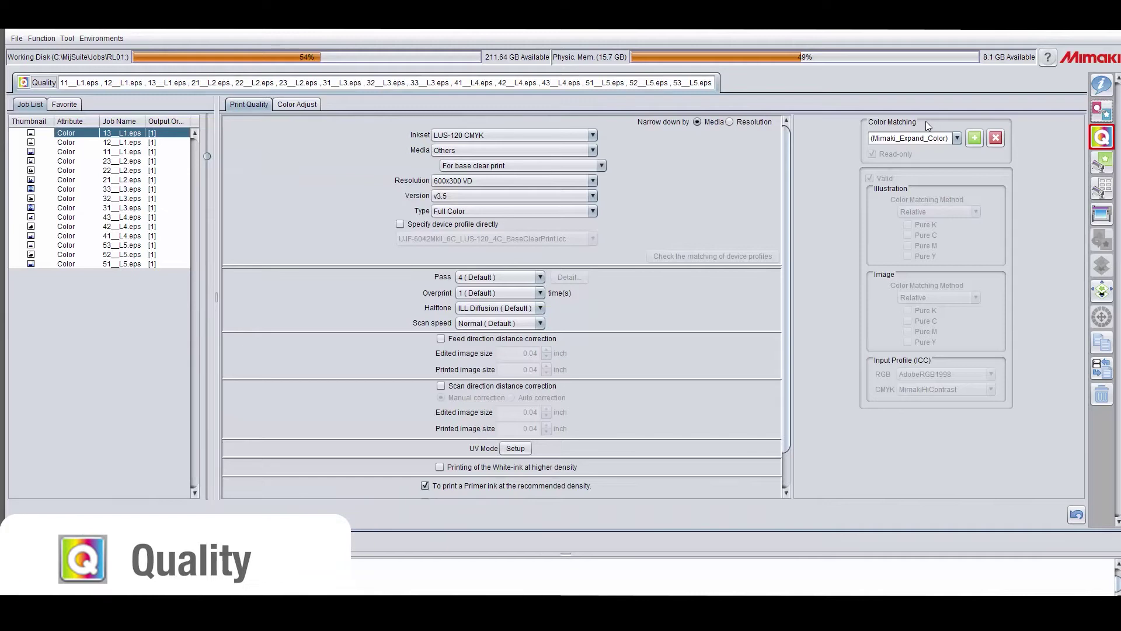
Give all jobs White PET Gloss media, UV-PET v3.5 mode, 600x900 VD resolution and Default colour matching
shift+click(115, 264)
click(592, 150)
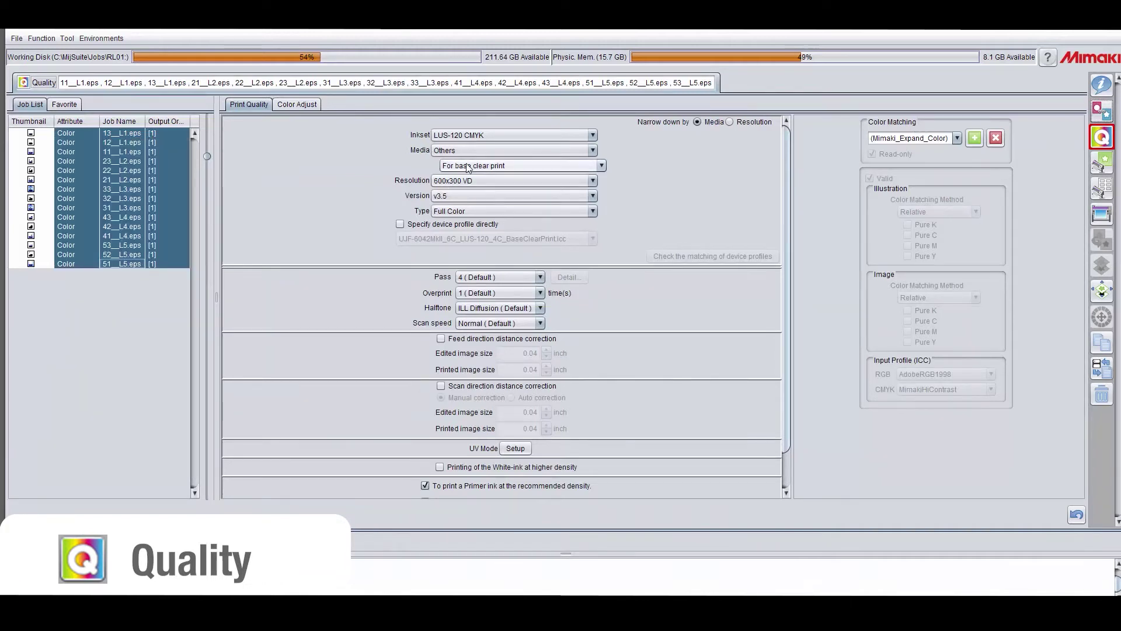
click(443, 174)
click(593, 150)
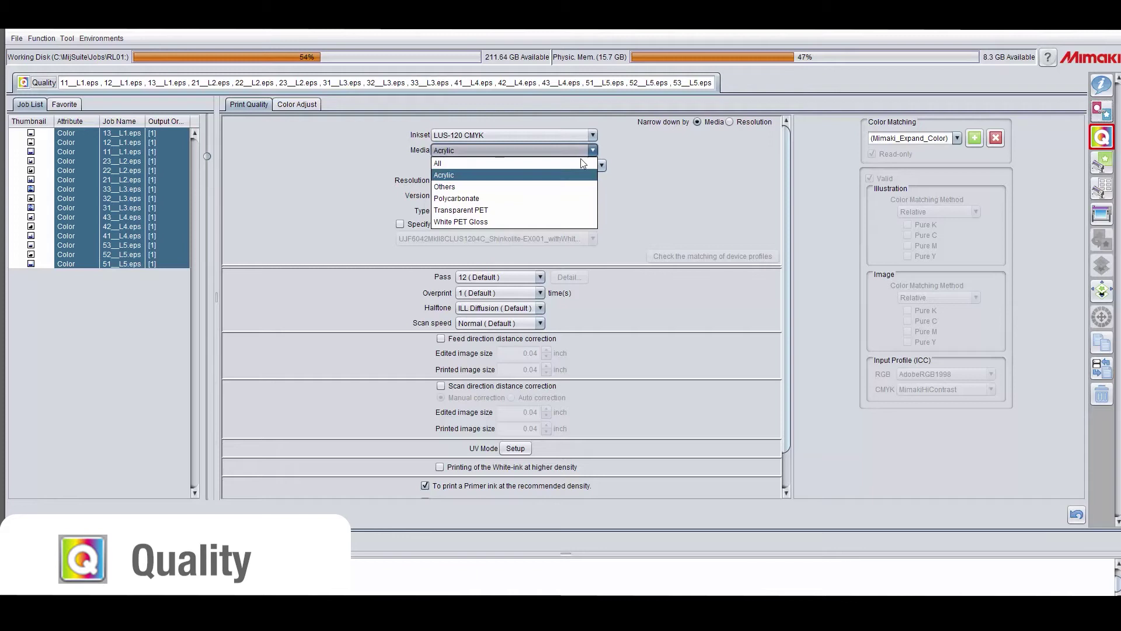
click(539, 220)
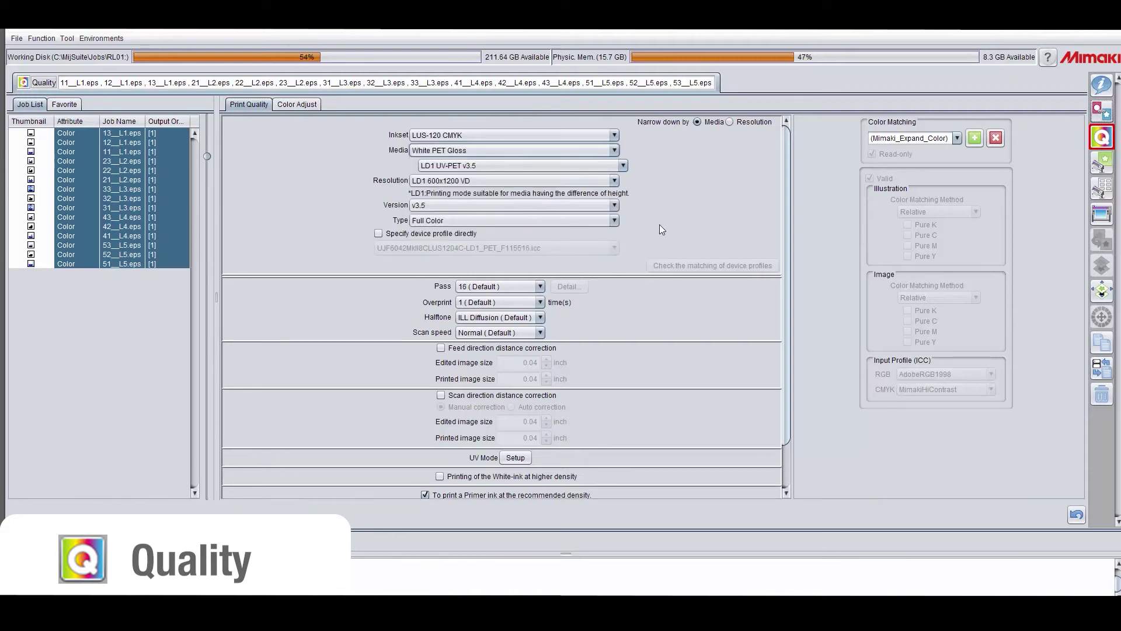
click(547, 165)
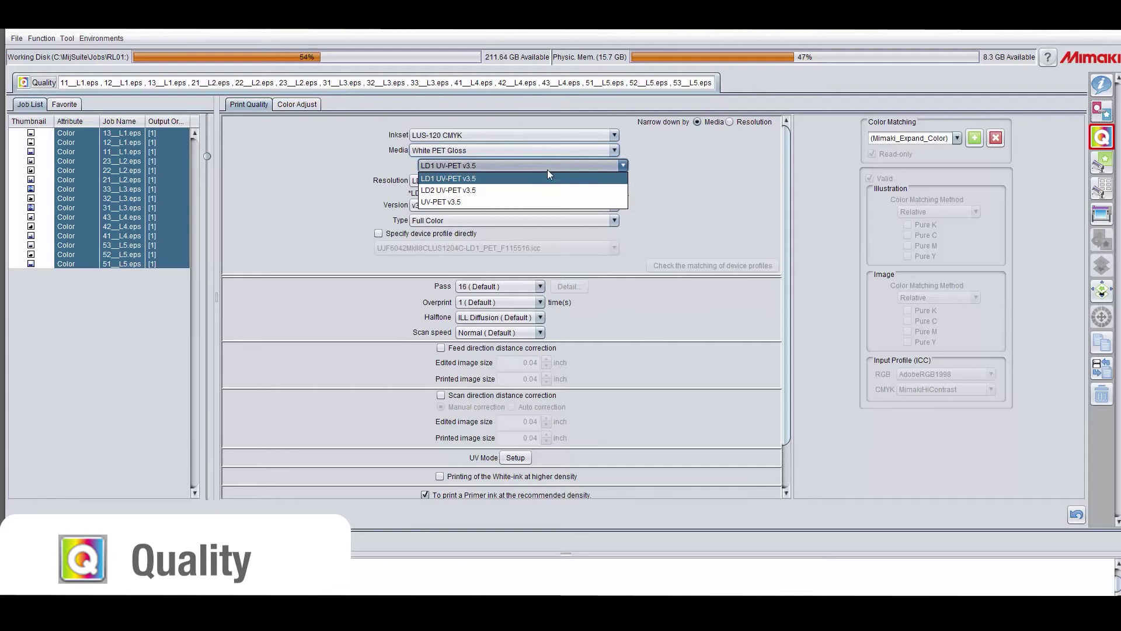
click(459, 202)
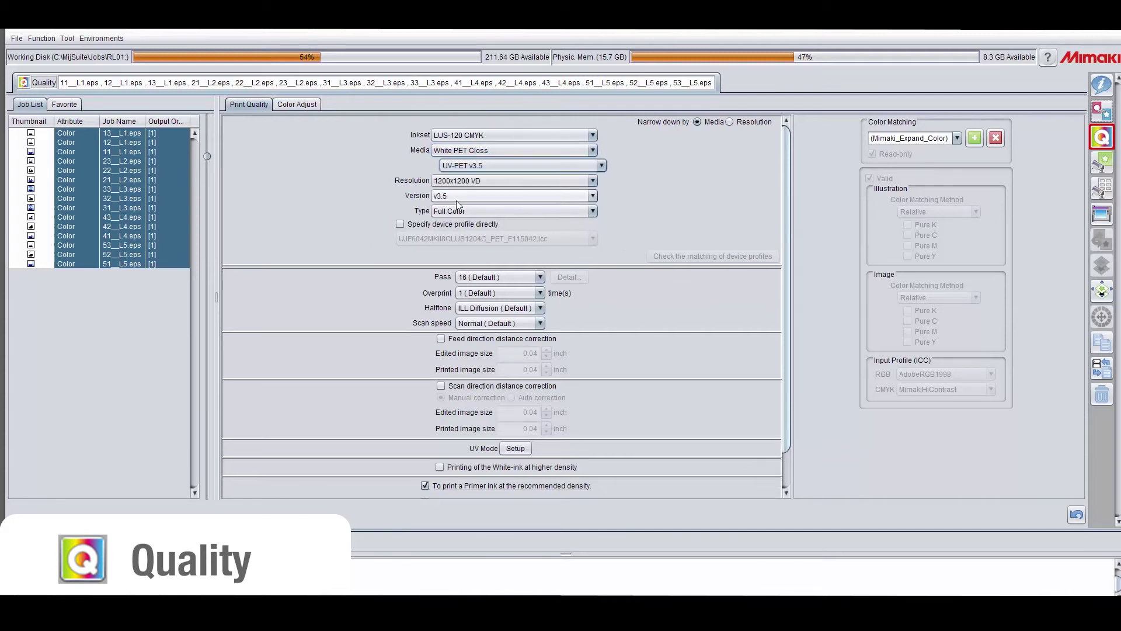
click(484, 181)
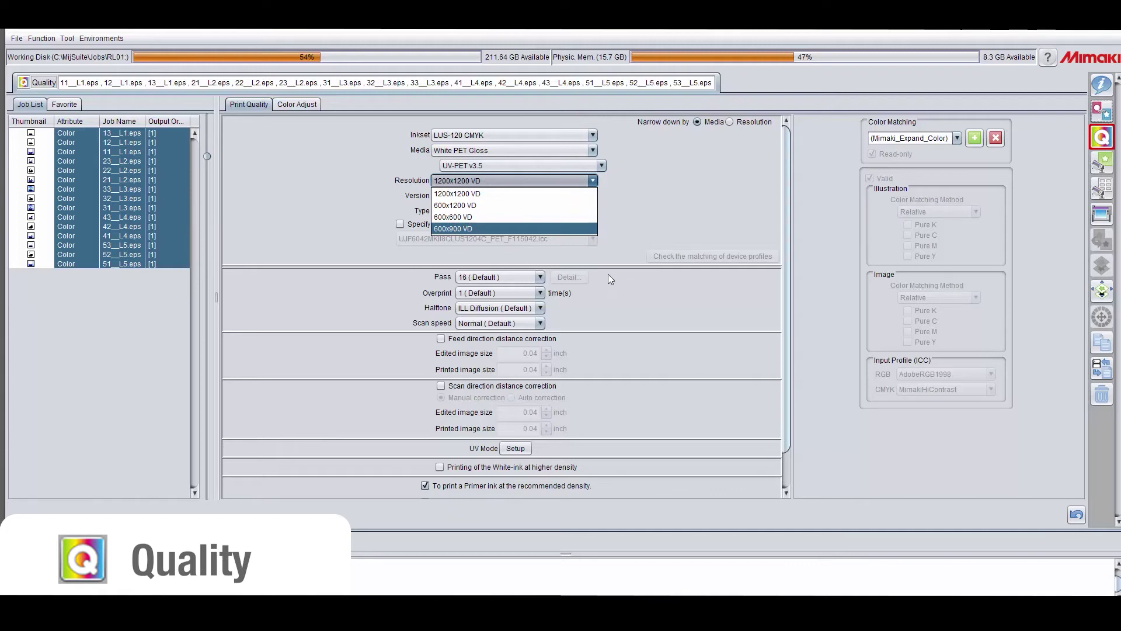
key(Return)
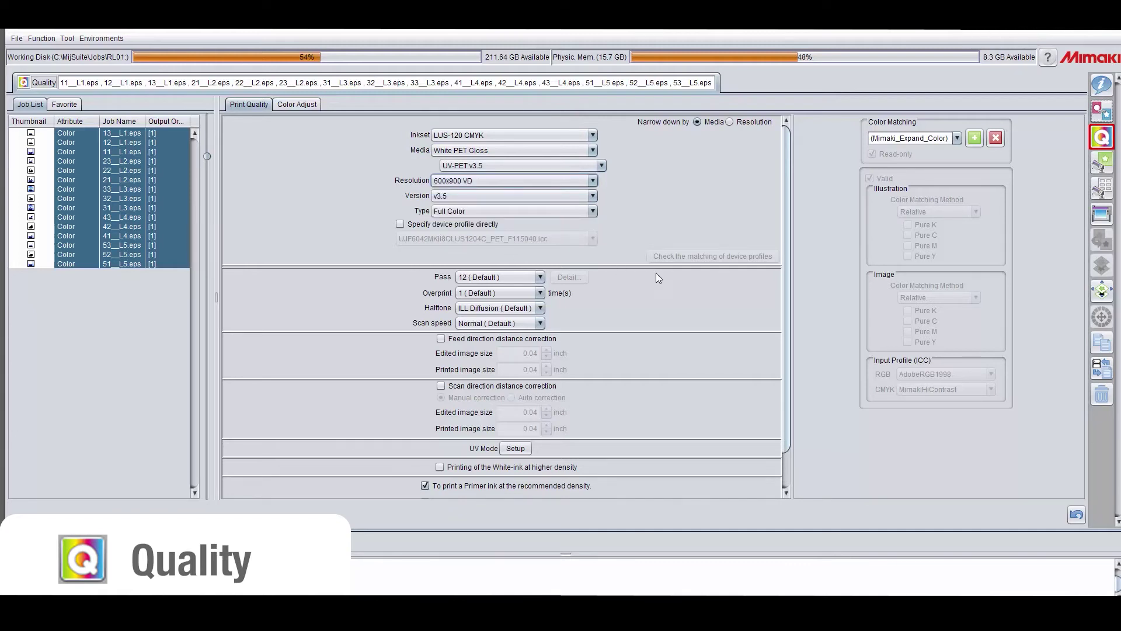
click(969, 138)
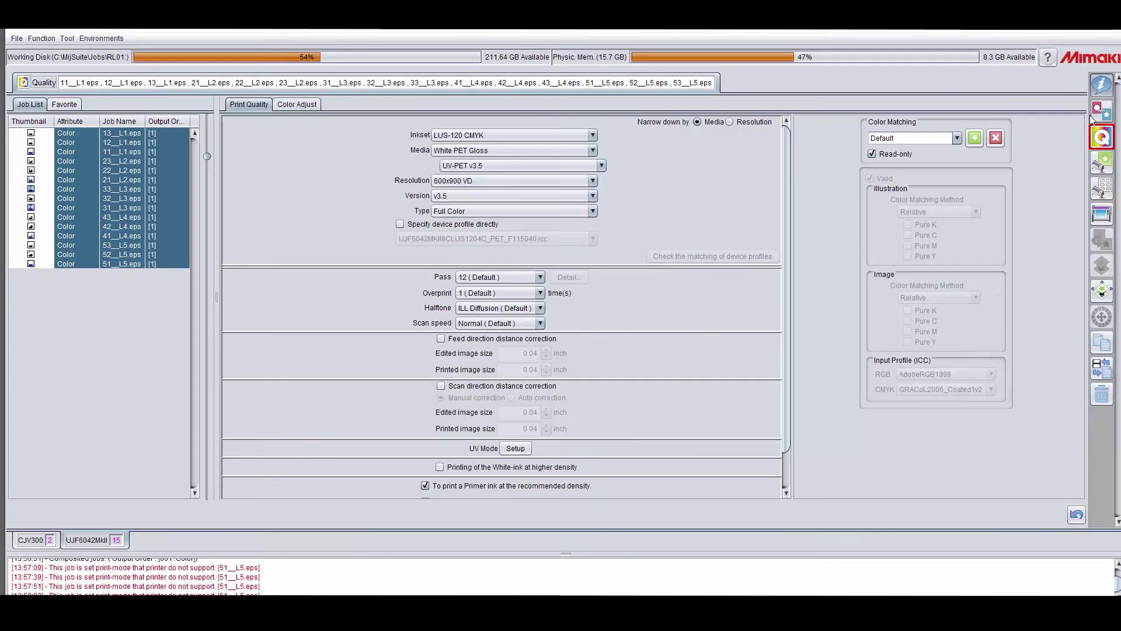
Release the combined arrangement and show Job Properties for the 12__L1.eps layer
click(1091, 115)
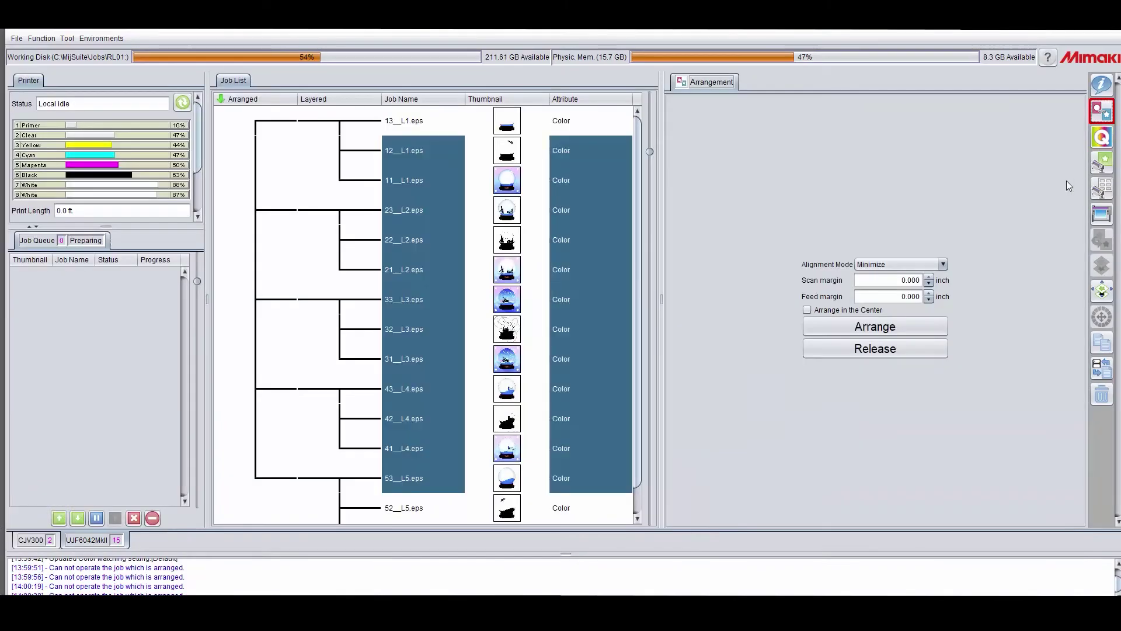
click(906, 348)
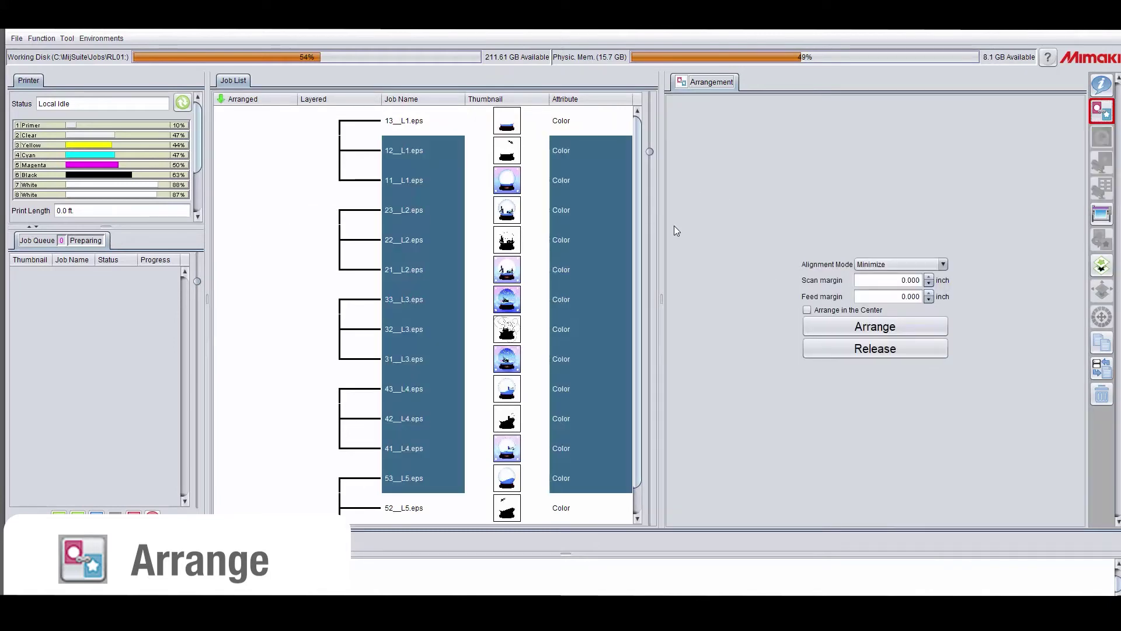
click(1101, 84)
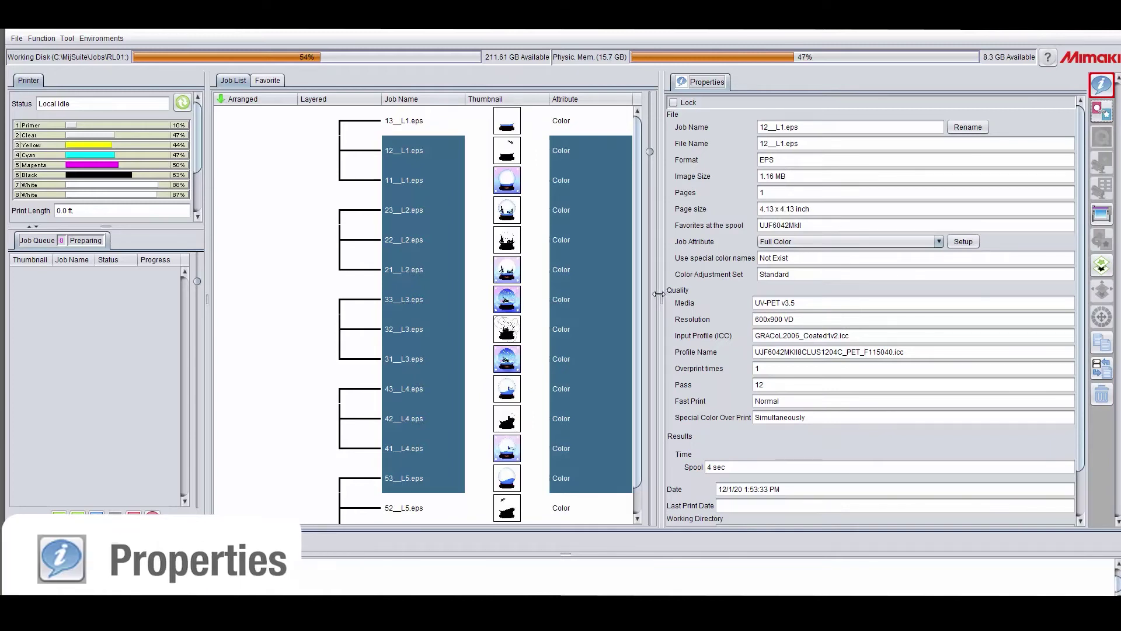
drag(658, 294, 535, 296)
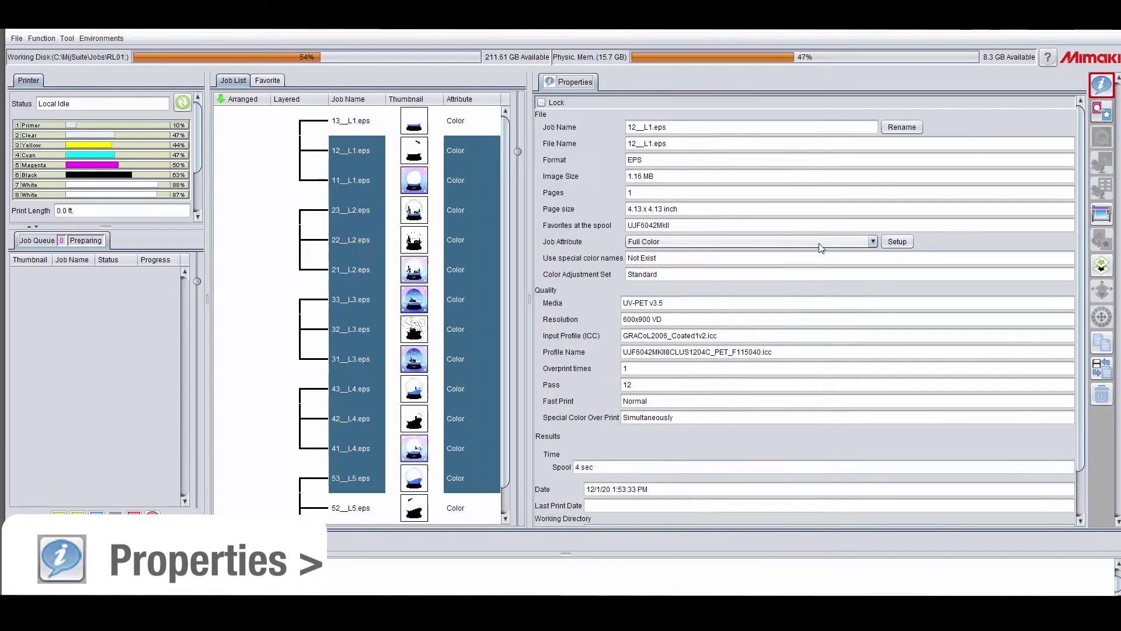
click(464, 152)
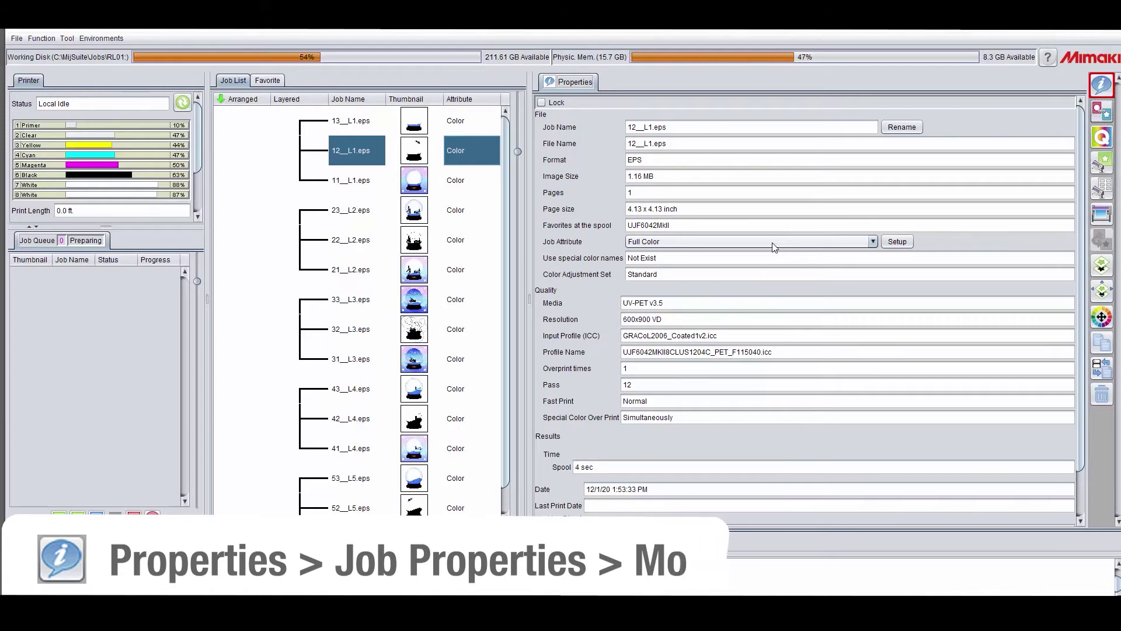
Set 12__L1.eps and 22__L2.eps to Mono Color with White ink
click(756, 241)
click(772, 266)
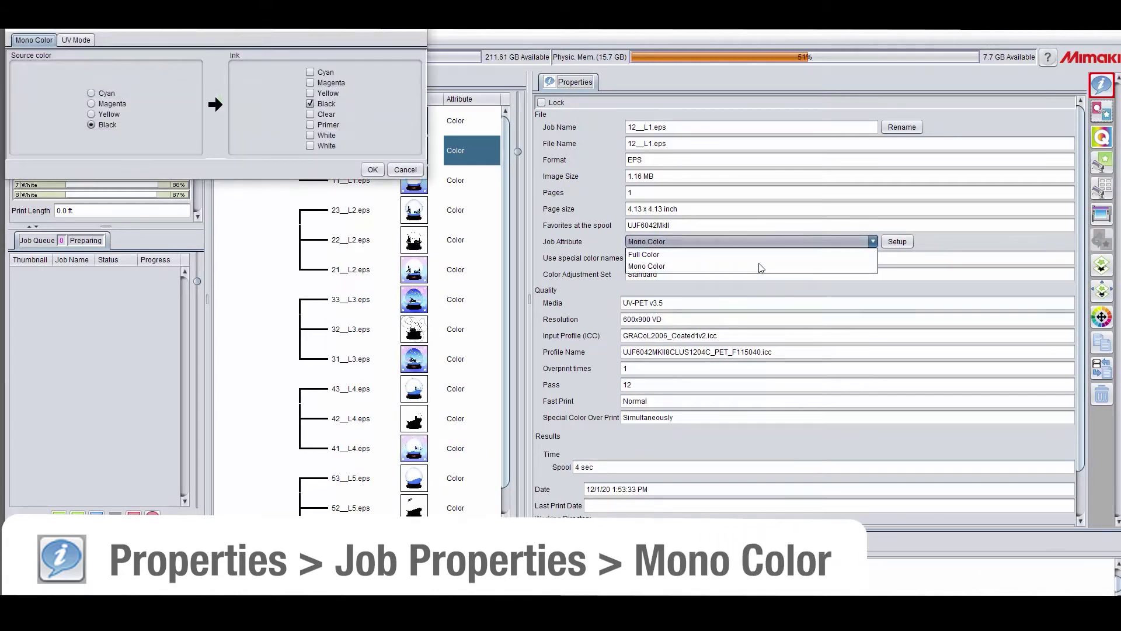
click(310, 135)
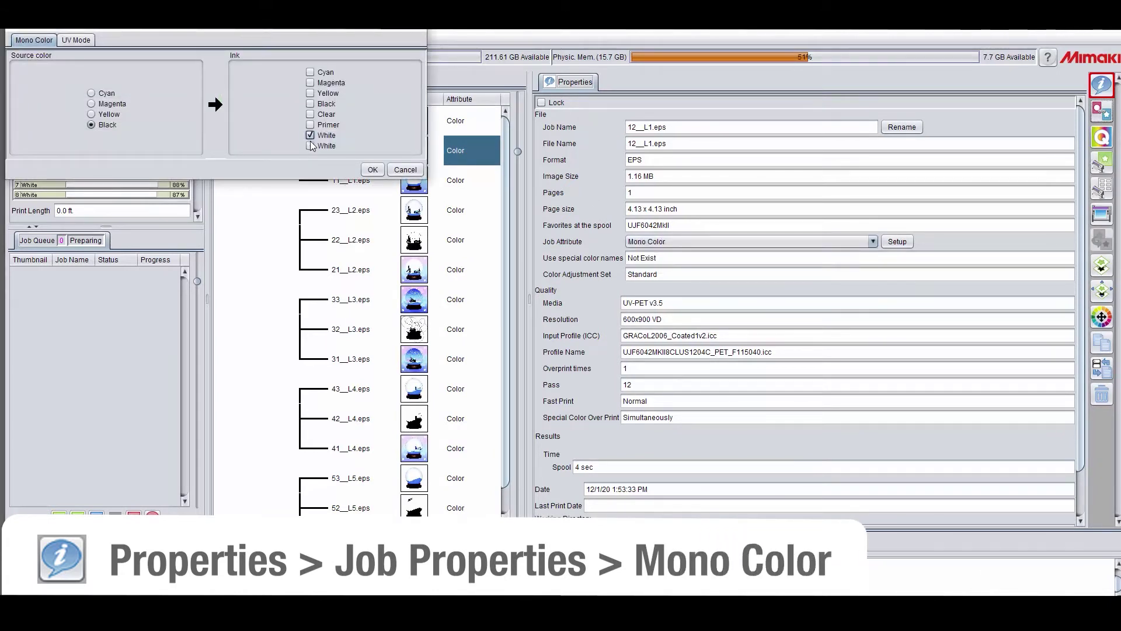
click(310, 145)
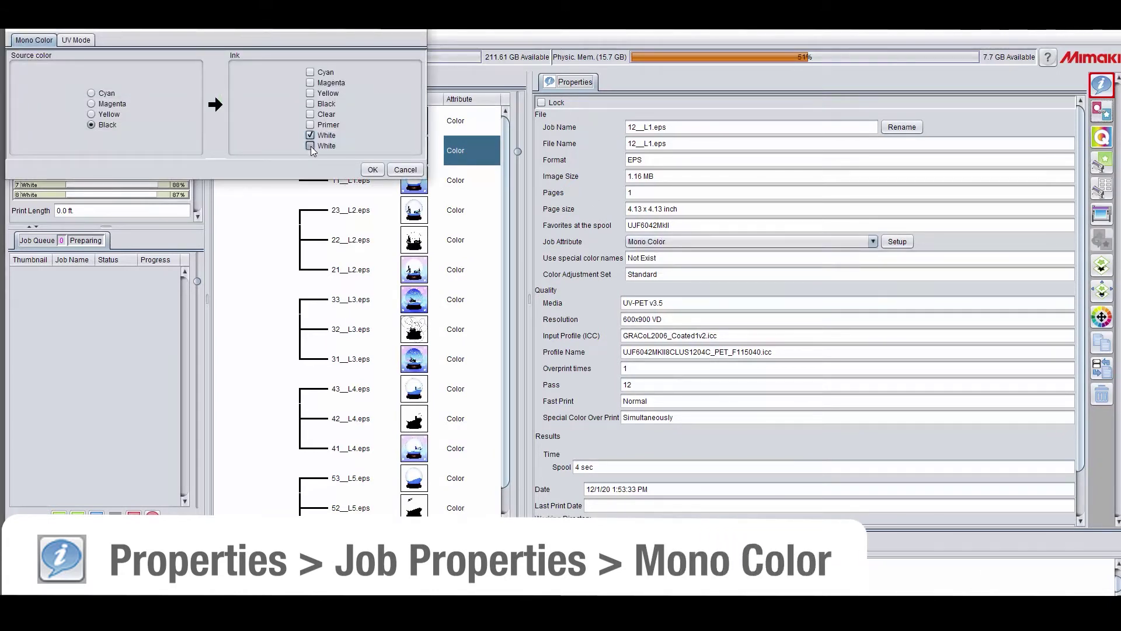
click(371, 170)
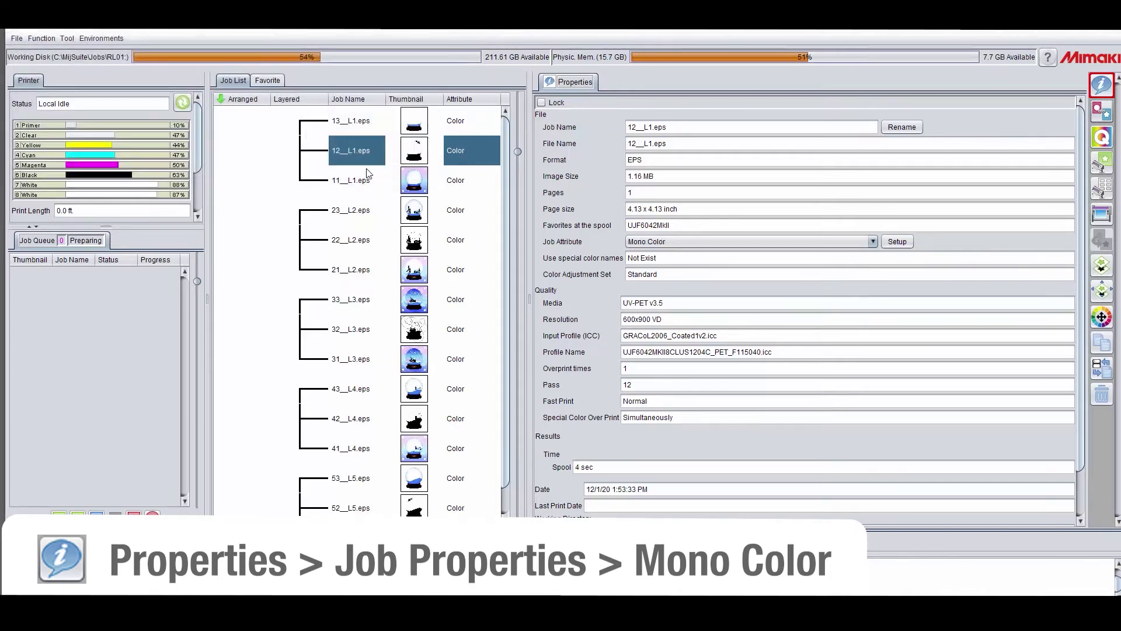
click(461, 240)
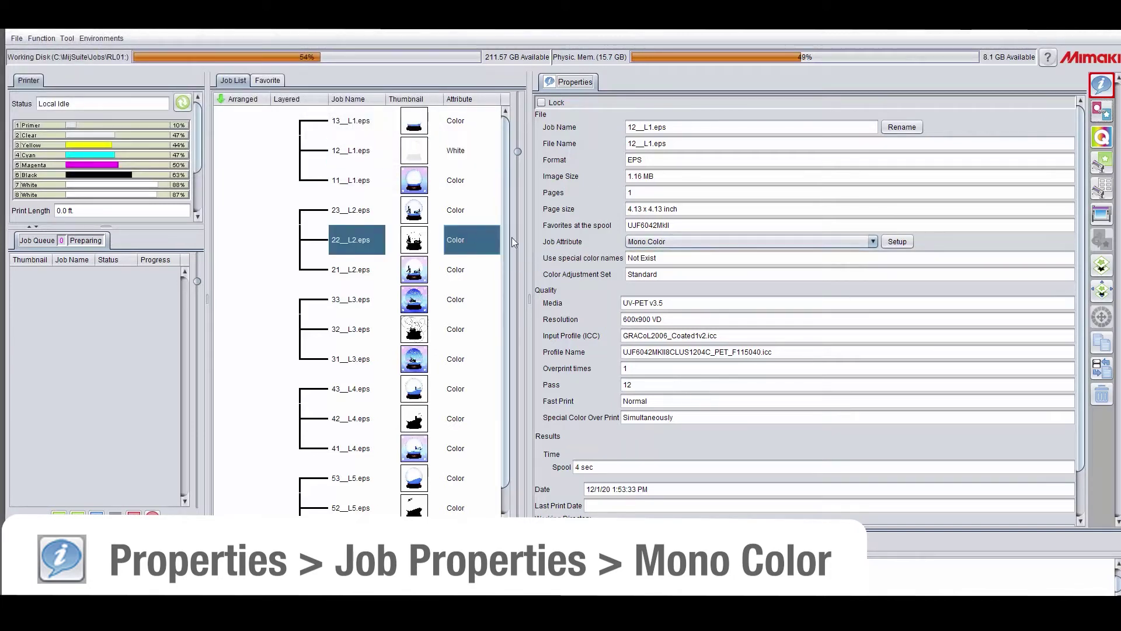
click(873, 241)
click(818, 266)
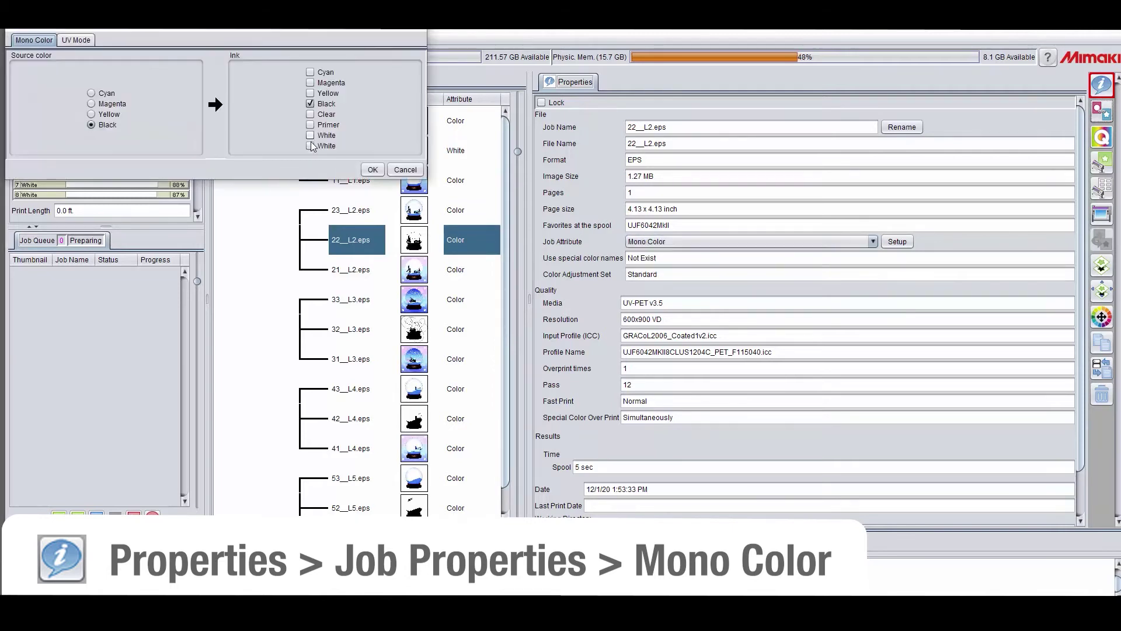
click(310, 146)
click(372, 170)
Set 32__L3.eps and 42__L4.eps to Mono Color with White ink
click(459, 330)
click(712, 243)
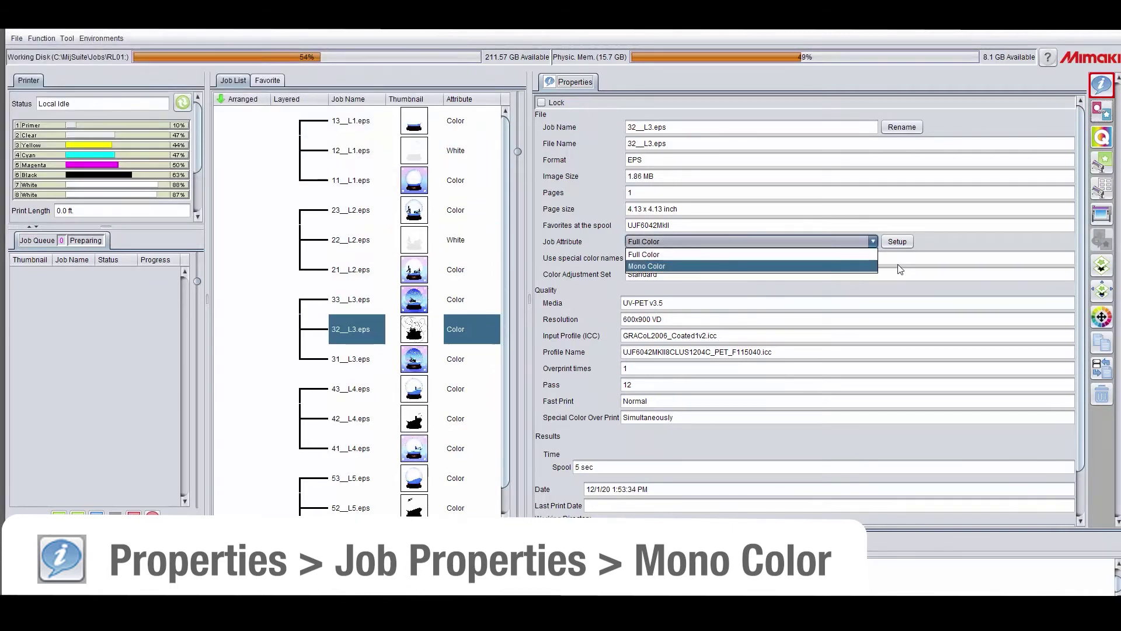
click(847, 266)
click(312, 146)
click(374, 171)
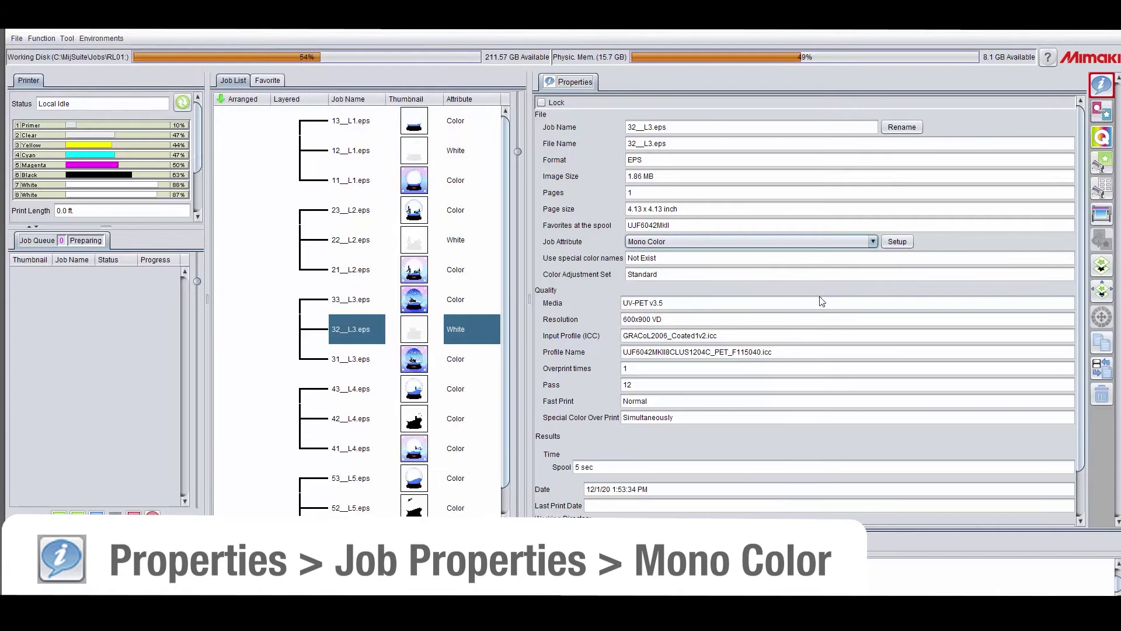
click(356, 418)
click(872, 241)
click(818, 266)
click(310, 146)
click(372, 171)
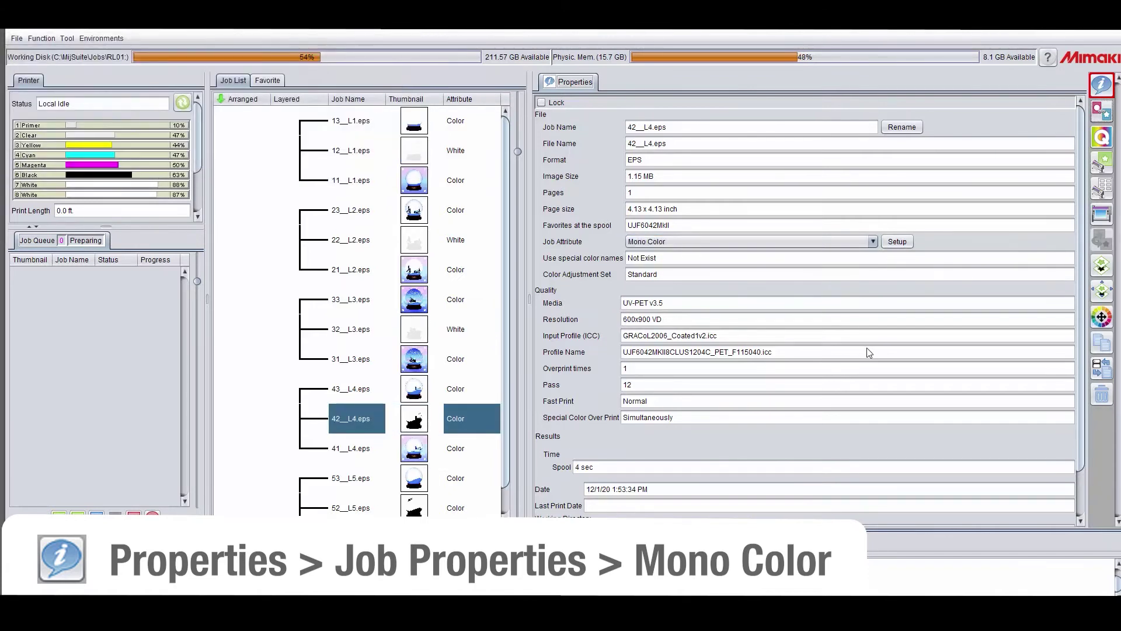
Set 52__L5.eps to Mono Color white, then select all jobs and return to Arrangement
click(461, 507)
click(872, 241)
click(818, 266)
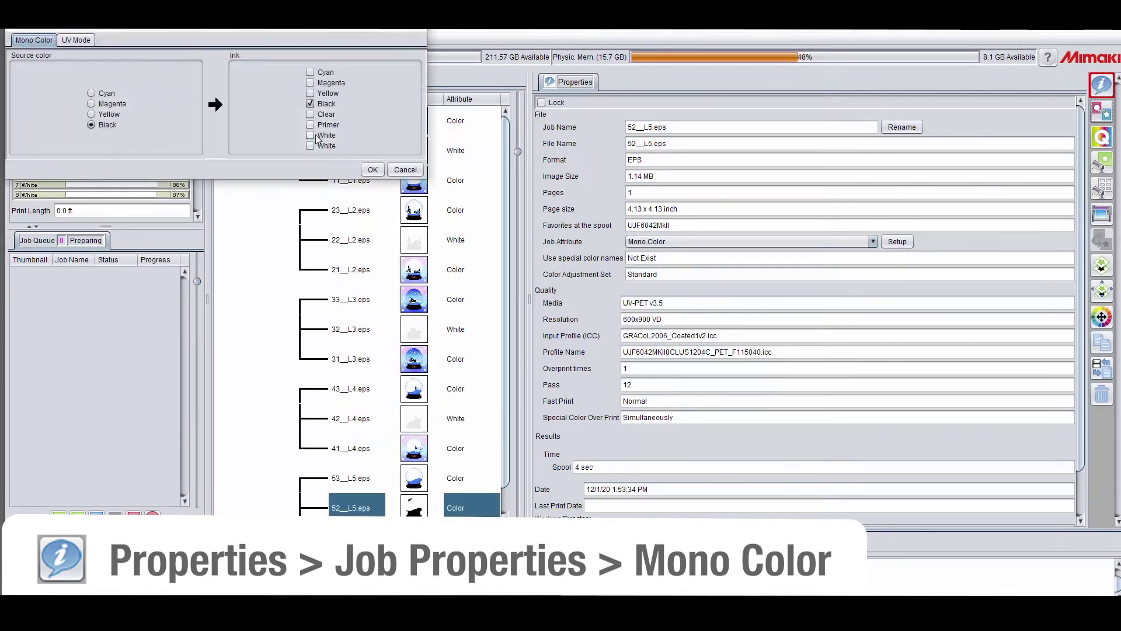
click(310, 146)
click(372, 170)
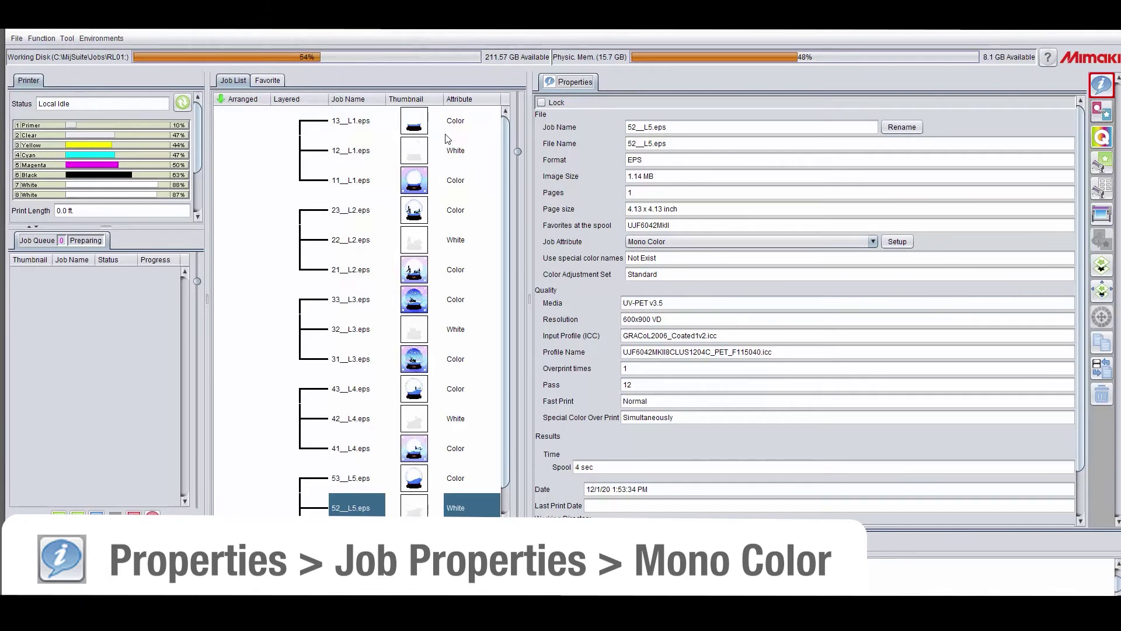
shift+click(445, 134)
click(1096, 118)
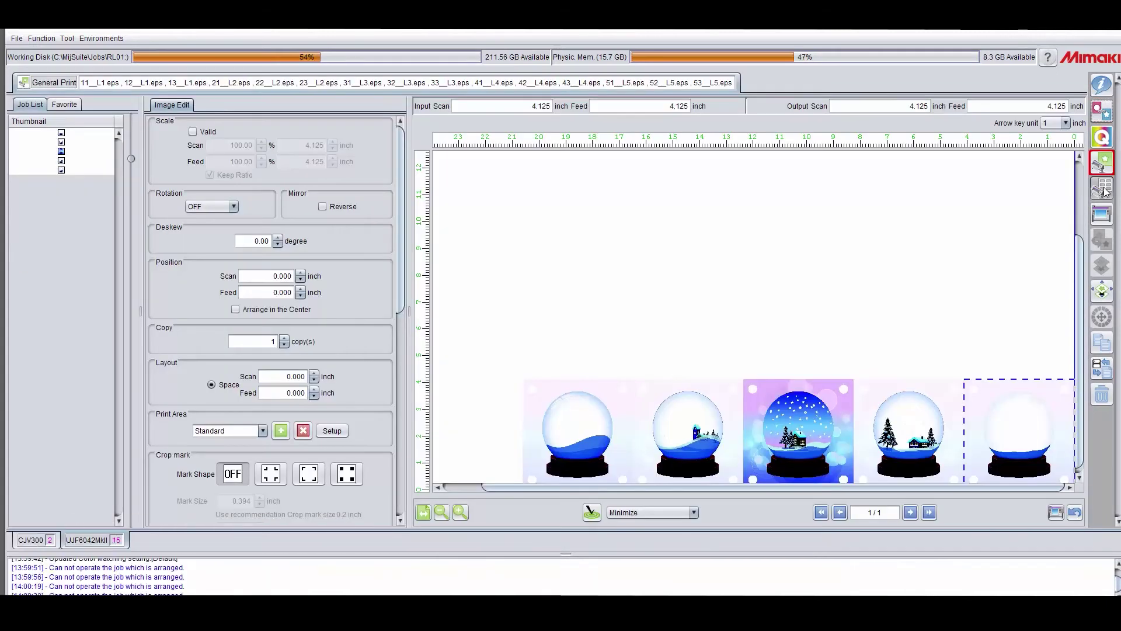
Enable Jig Print for the arranged coasters and name the jig '4" Coasters'
click(1101, 188)
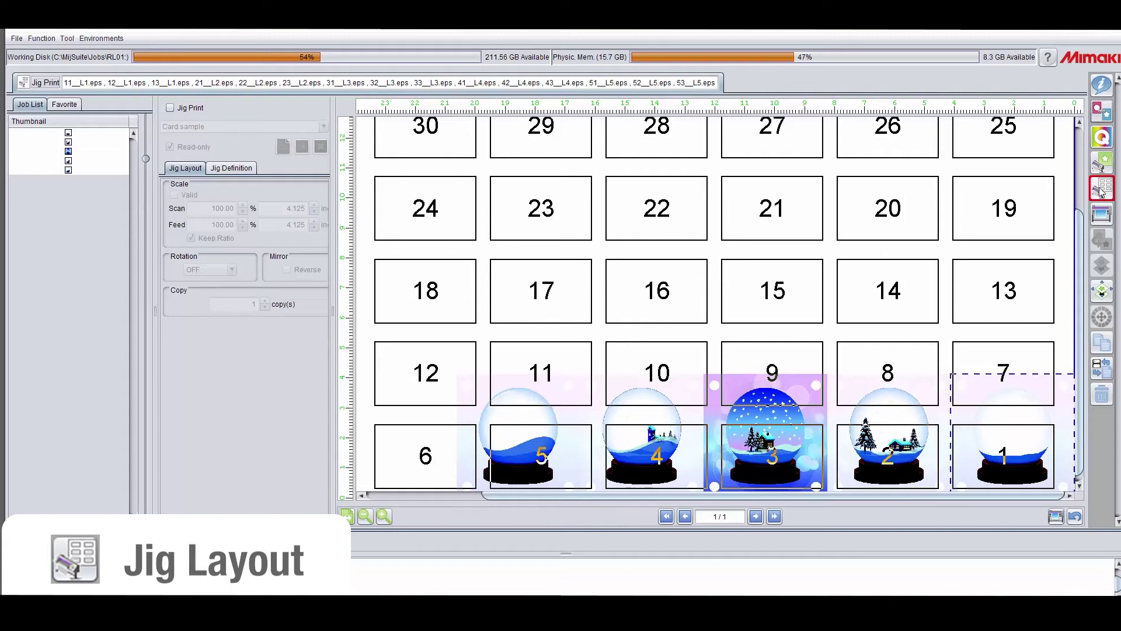
click(170, 108)
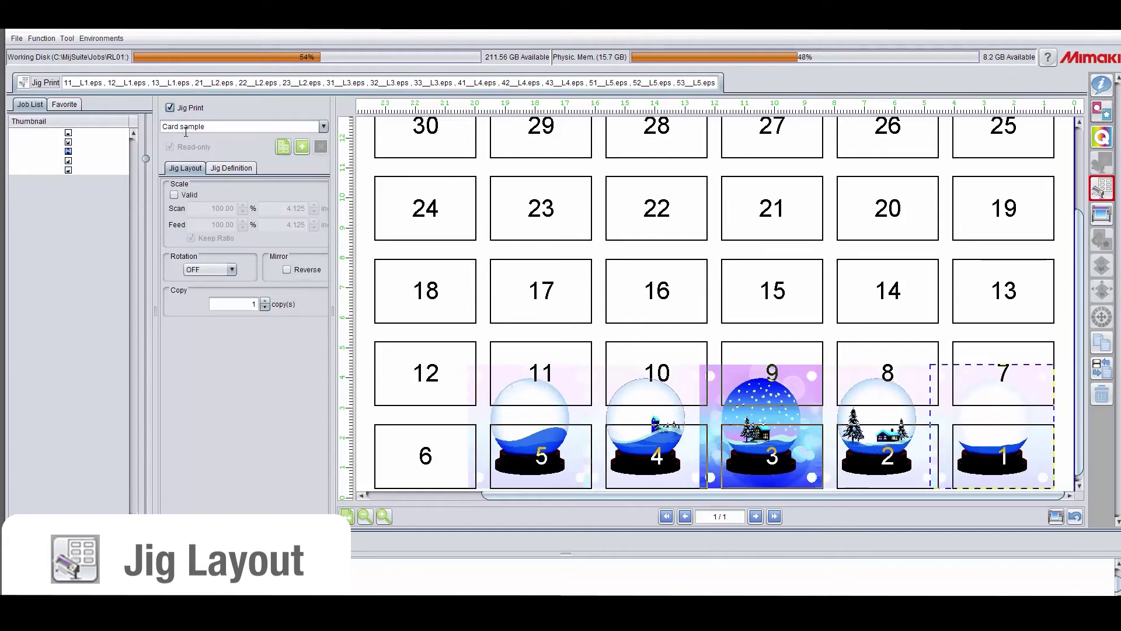
triple_click(275, 129)
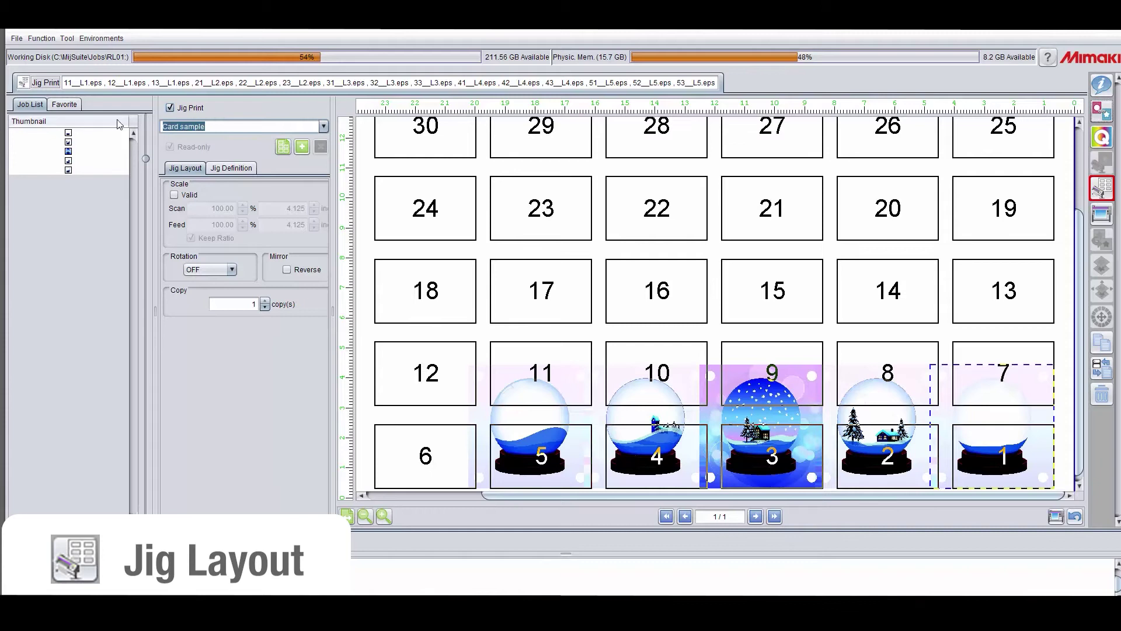
text(4)
text(" Coastersters)
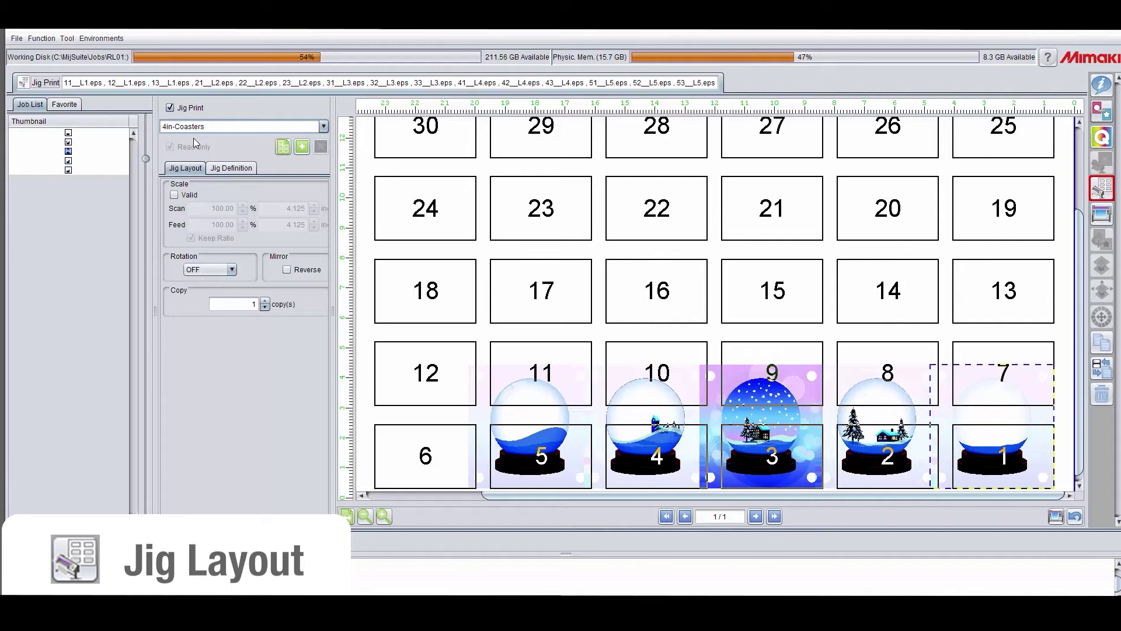
Add the 4in-Coasters jig template and review its definition: 36 slots, 6×6 at 3.858×2.756-inch pitch
click(302, 148)
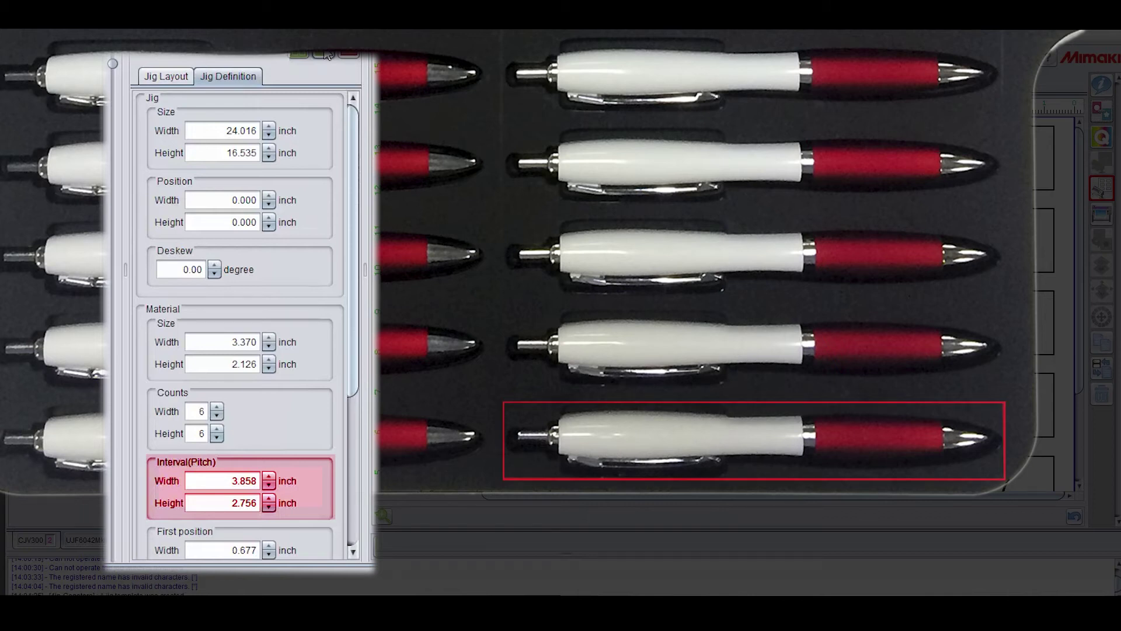
scroll(344, 328, down, 8)
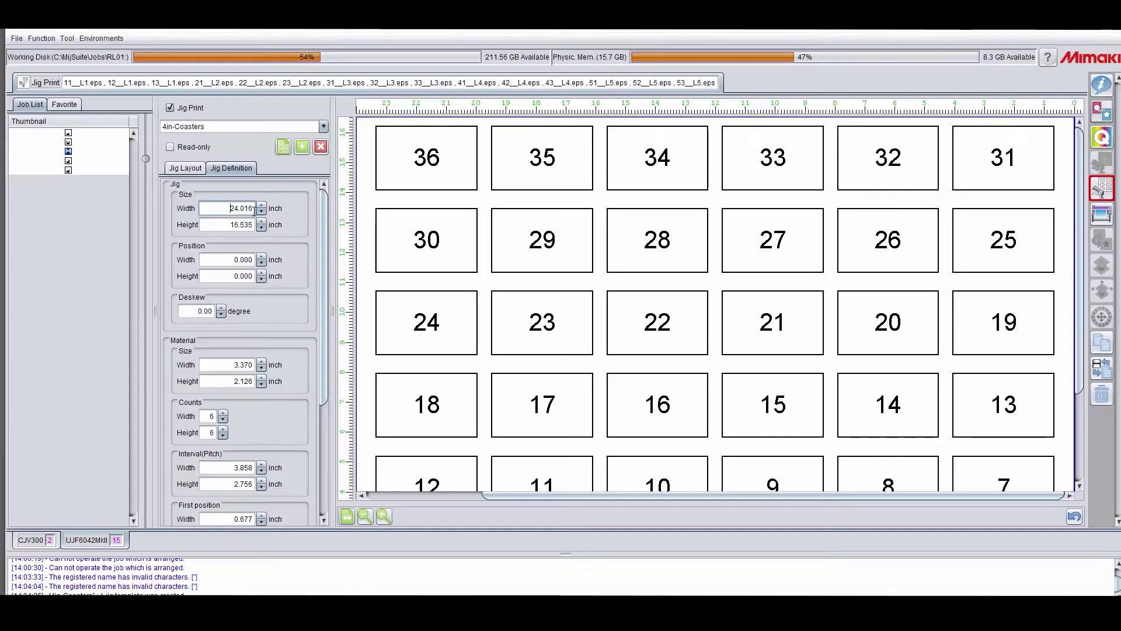
Set the jig material size to 4×4 inches and the counts to 5 across by 3 down
double_click(234, 208)
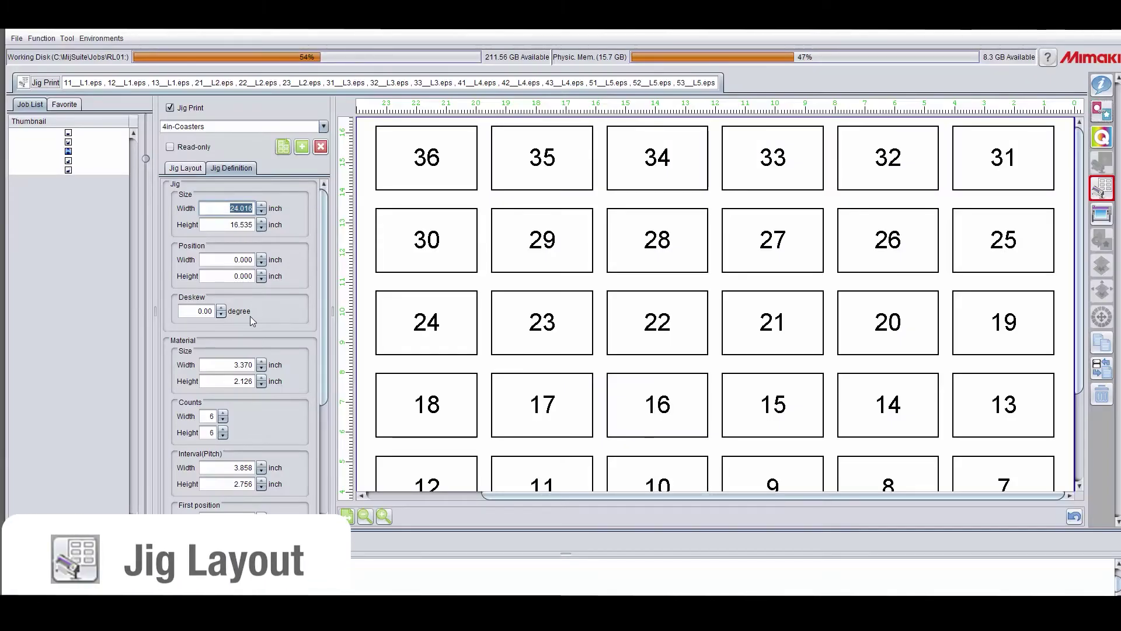
click(201, 310)
scroll(314, 362, down, 4)
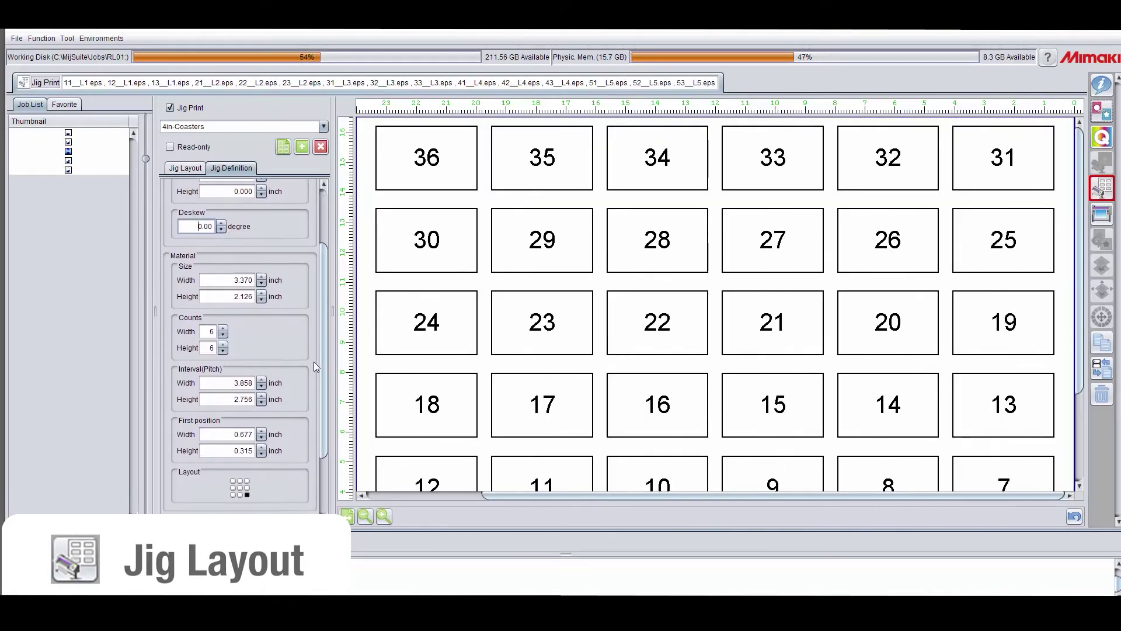
double_click(221, 279)
text(4)
key(Tab)
text(4)
key(Tab)
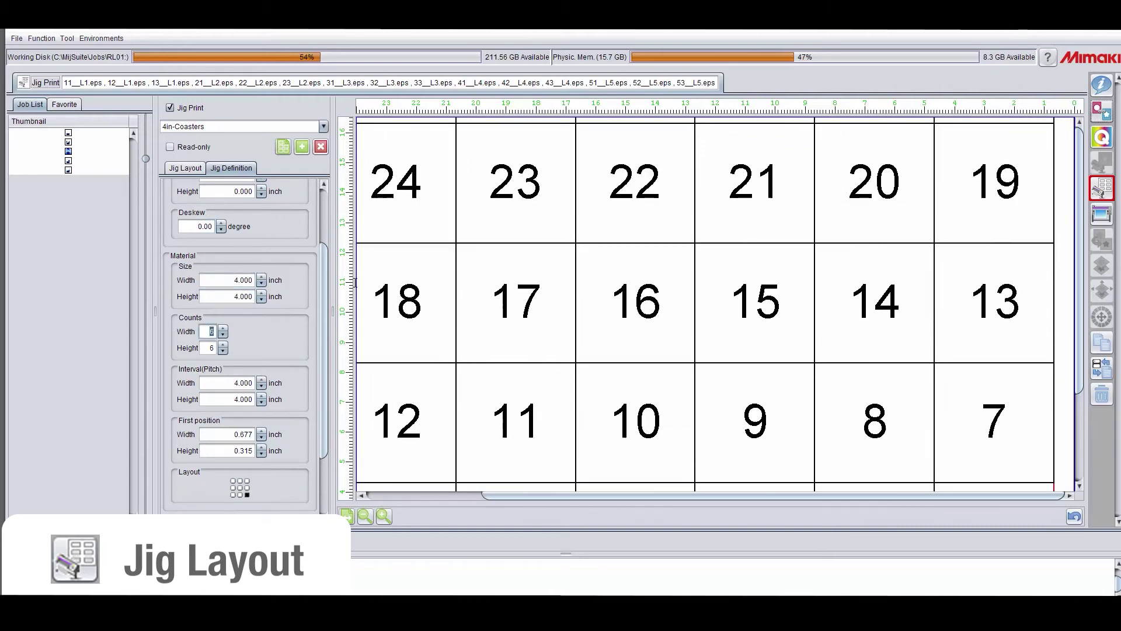
text(5)
key(Tab)
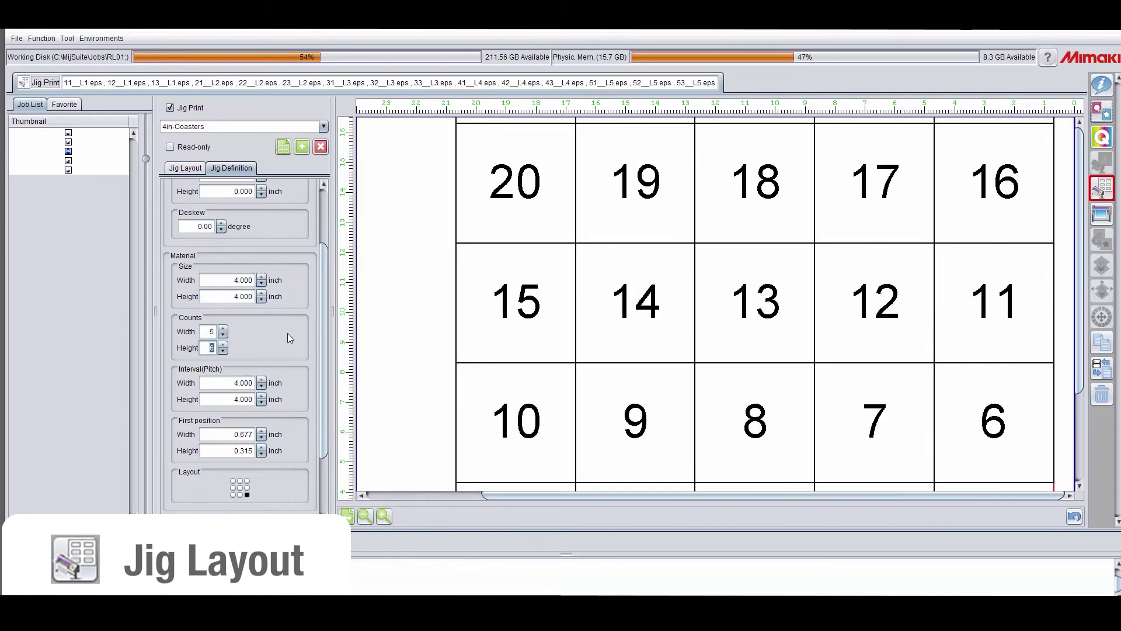
text(3)
key(Tab)
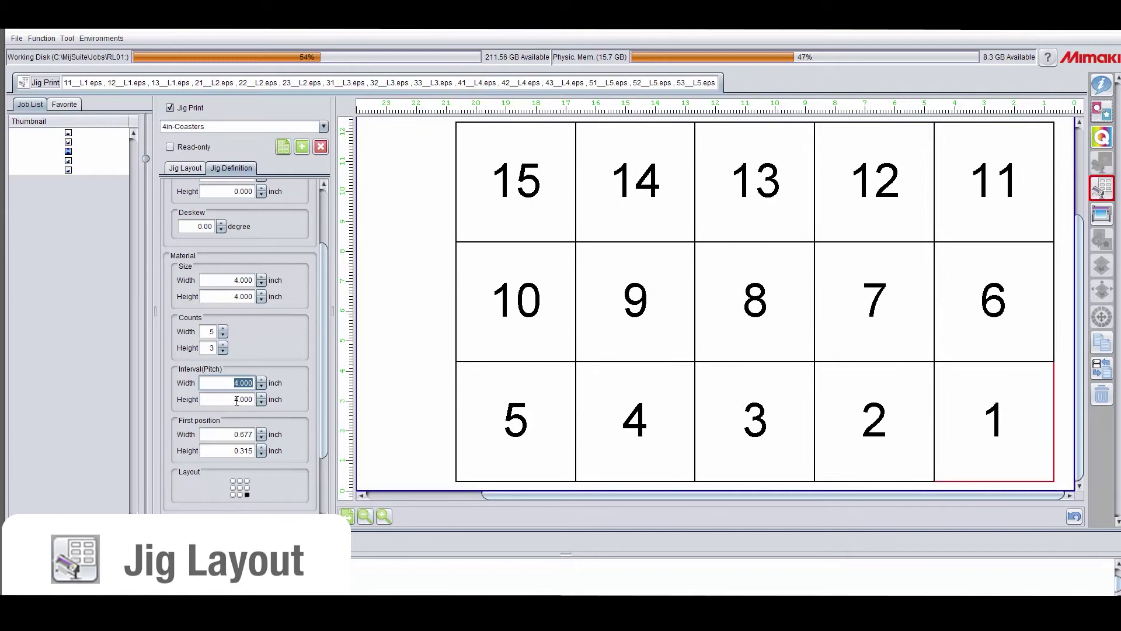
Set the first position to 1×1 and the pitch to 4.5×4.5 inches
double_click(229, 434)
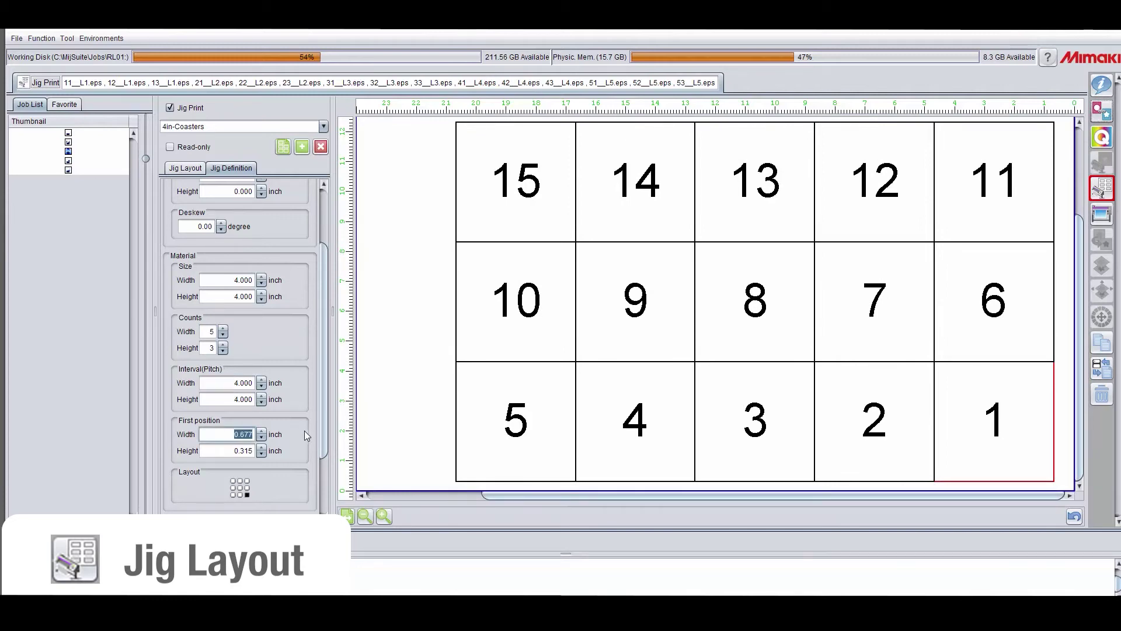
text(1)
key(Tab)
text(1)
key(Tab)
click(244, 383)
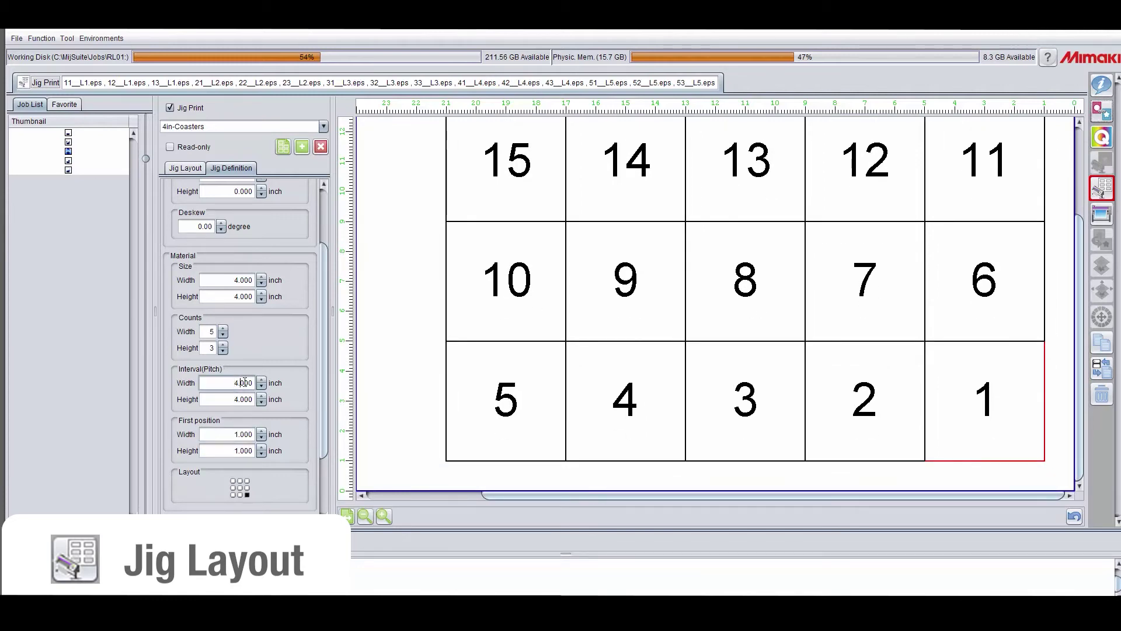
text(5)
key(Tab)
text(4.5)
key(Return)
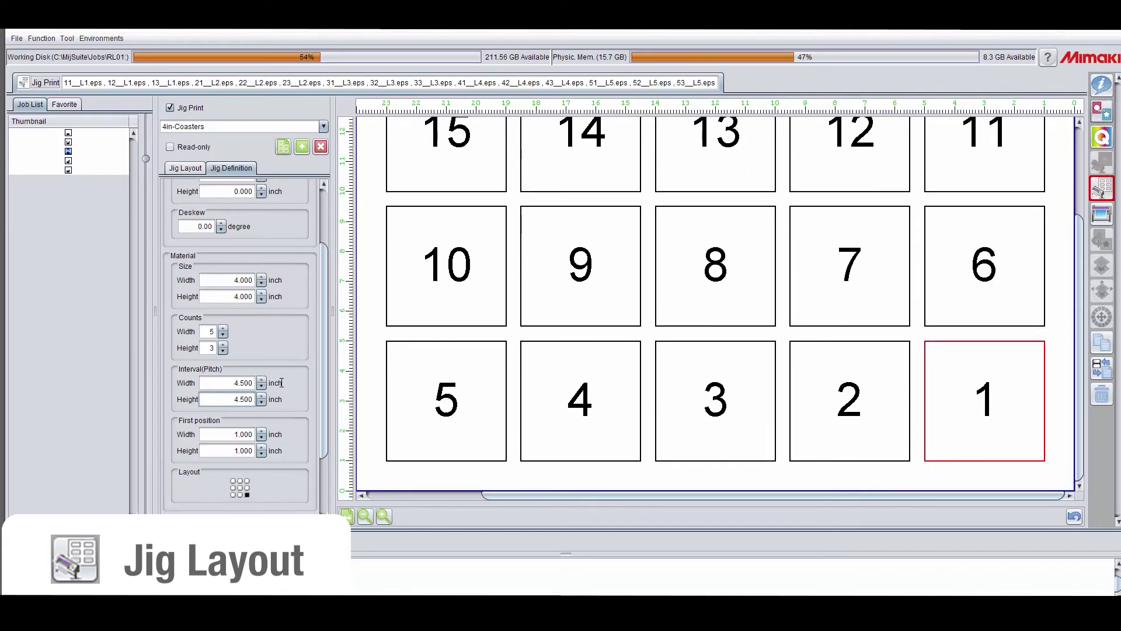
click(242, 492)
Make the jig template read-only and enable Mirror Reverse in the Jig Layout
scroll(290, 377, down, 3)
click(170, 147)
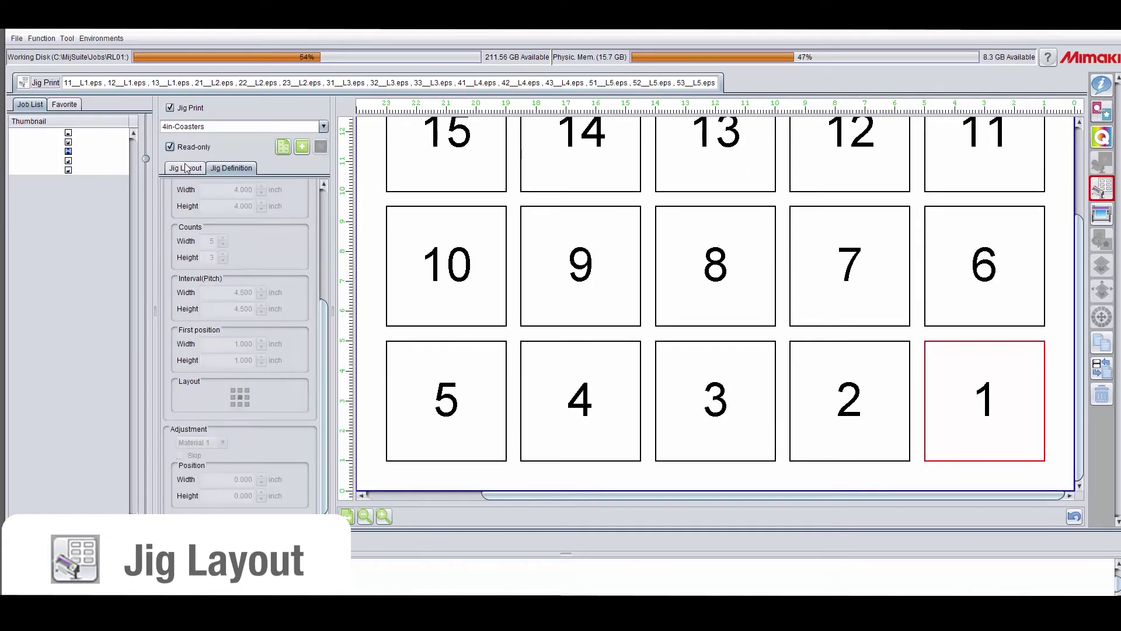
click(185, 167)
click(286, 269)
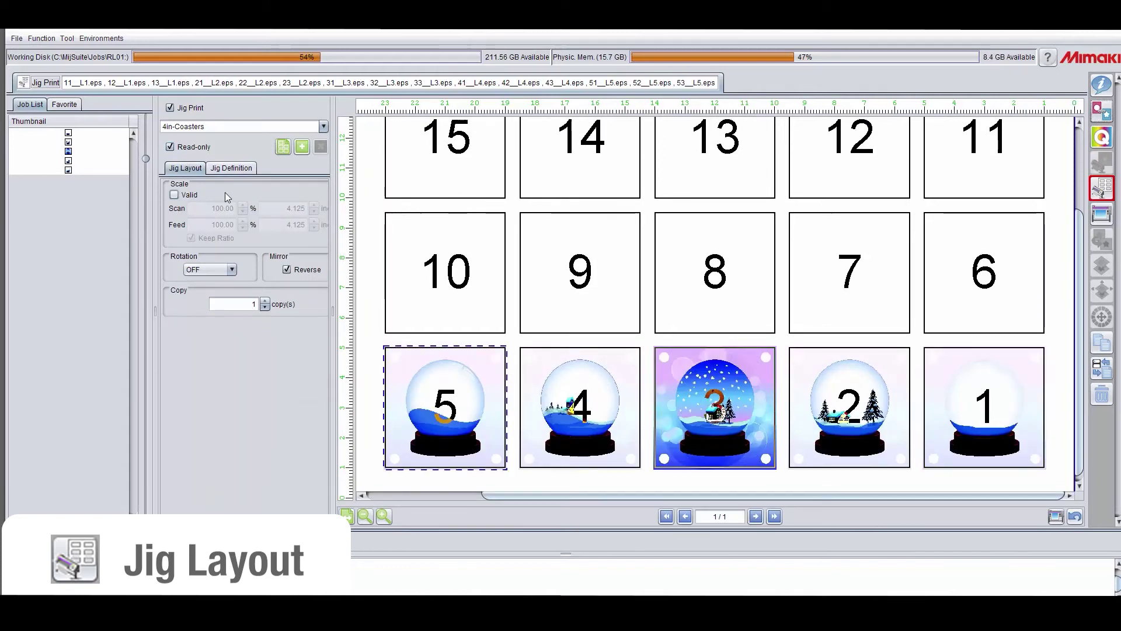
Print the 4in-Coasters jig outline as its own job with black 1-point lines
click(284, 147)
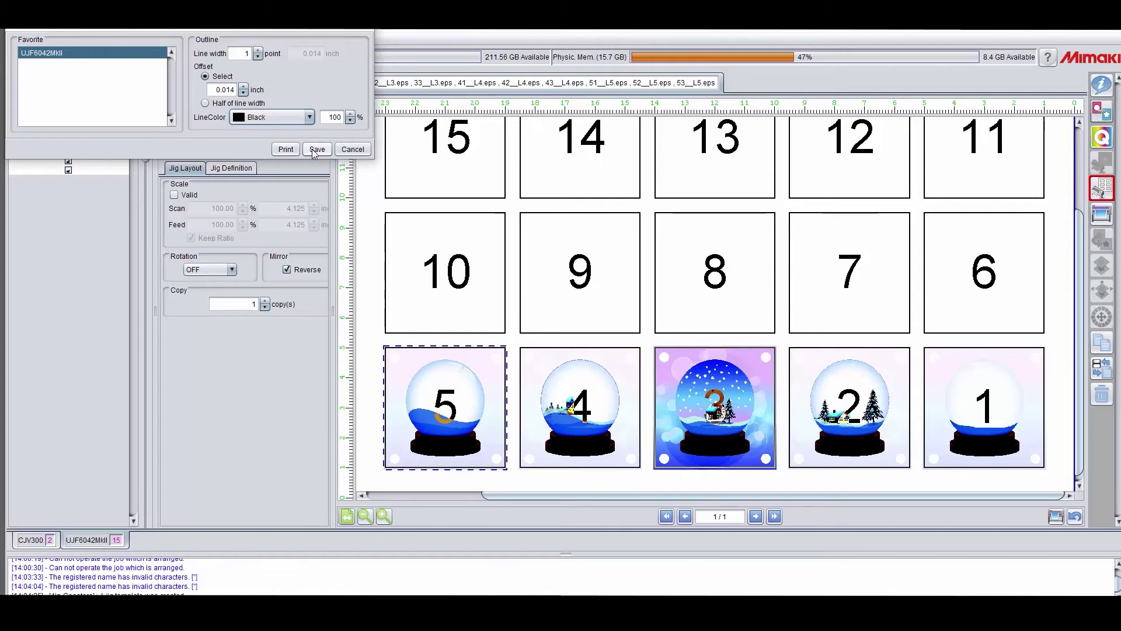
click(287, 150)
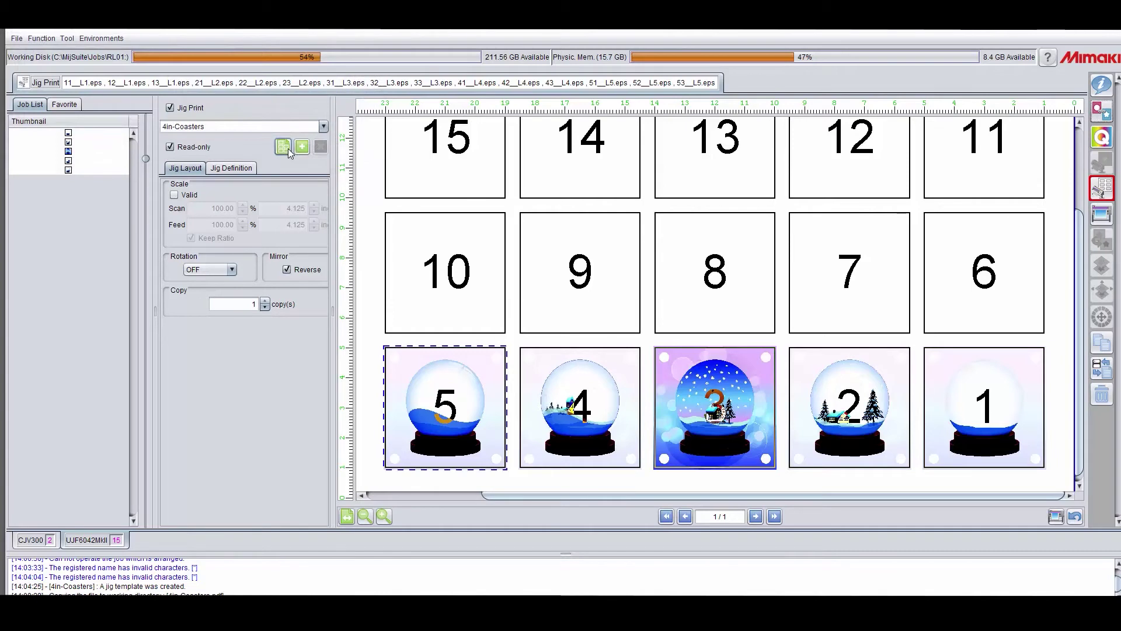
click(1105, 91)
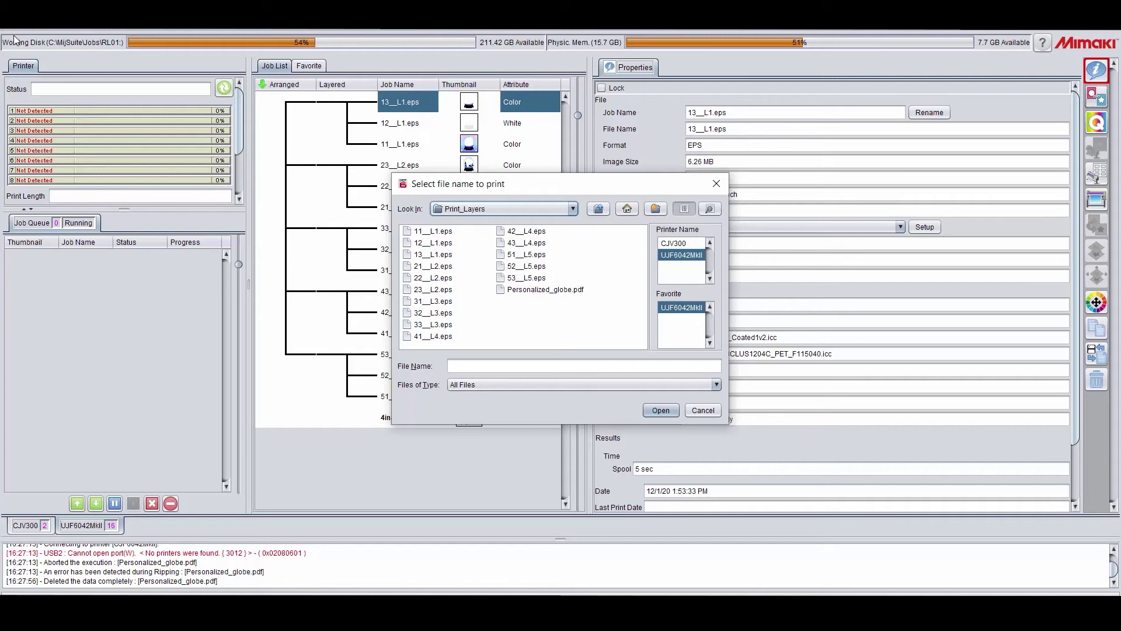
Load Personalized_globe.pdf, 12__L1.eps and 13__L1.eps as jobs, then select both EPS jobs
click(519, 289)
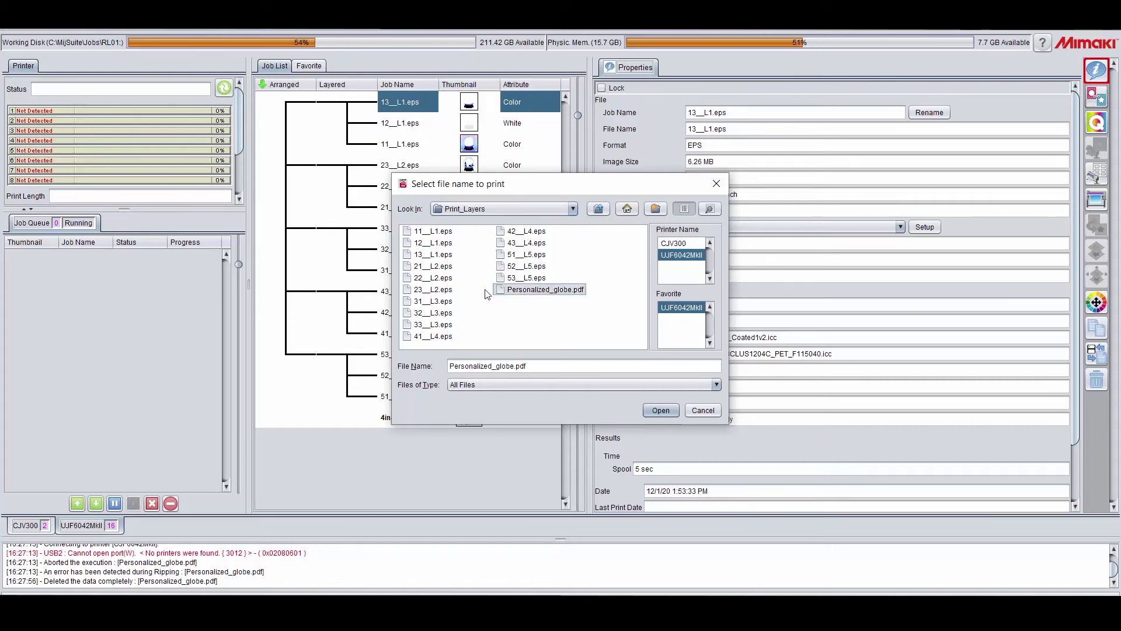
ctrl+click(448, 244)
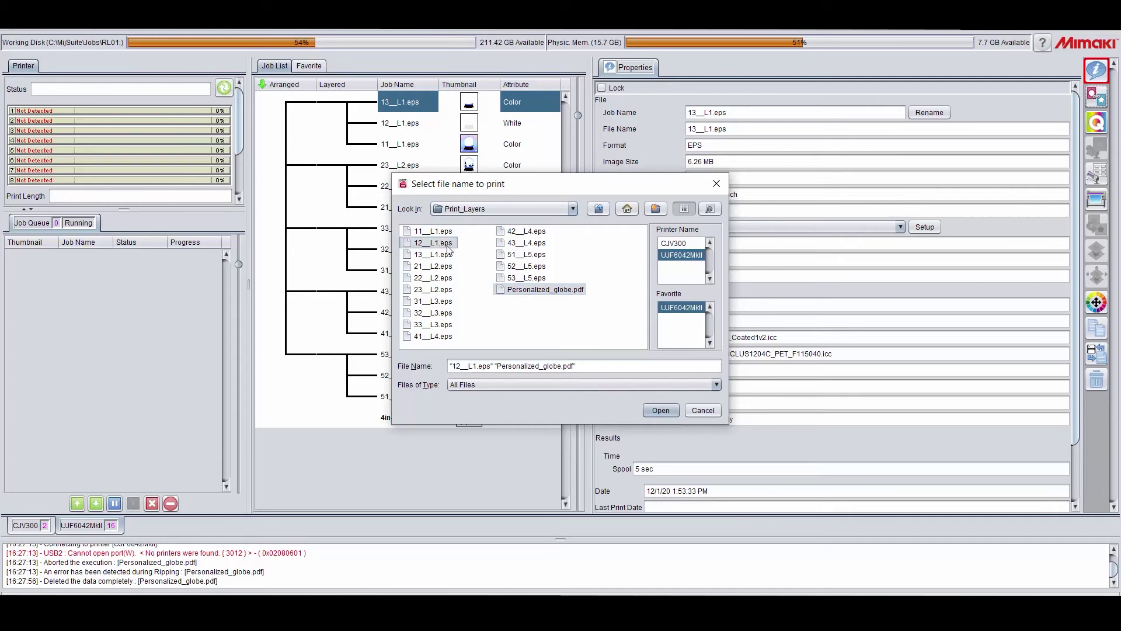
ctrl+click(446, 256)
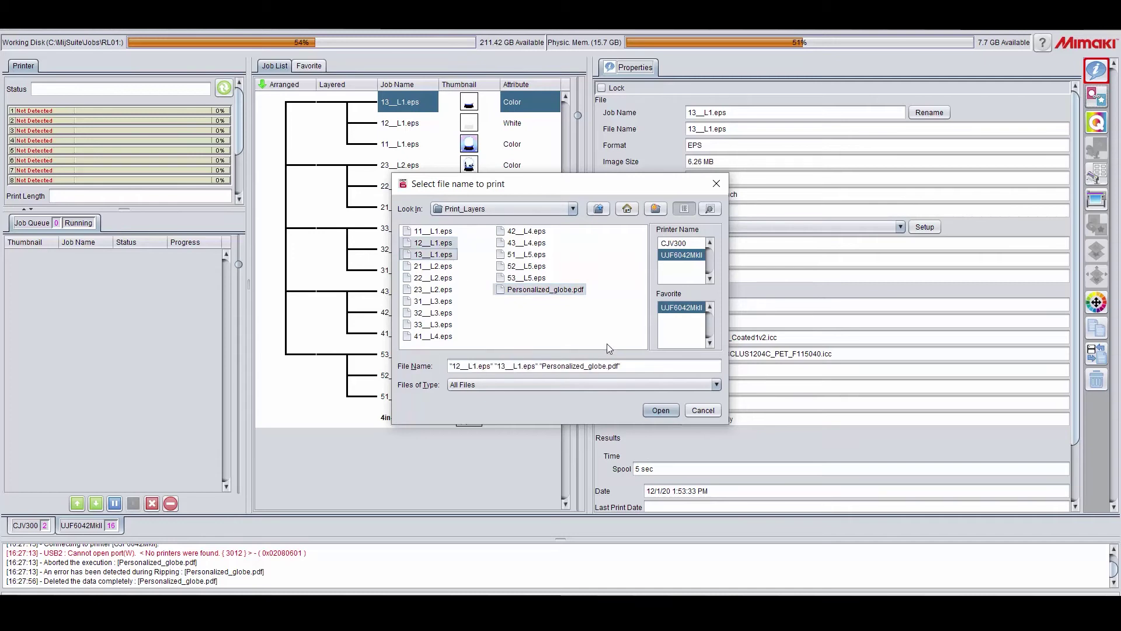
click(660, 411)
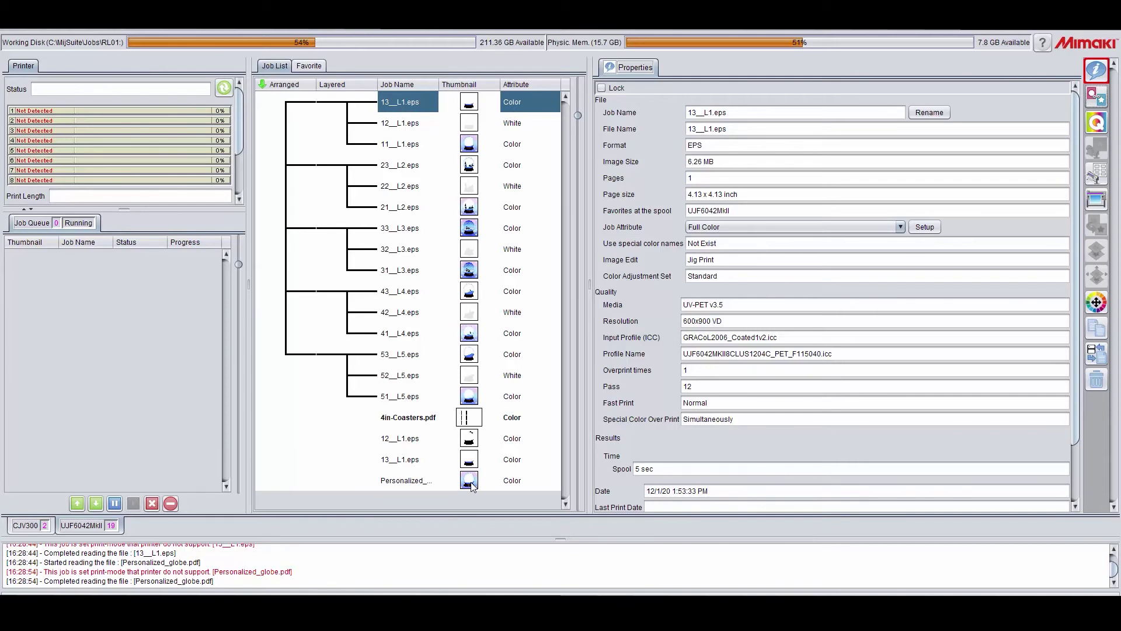
click(473, 441)
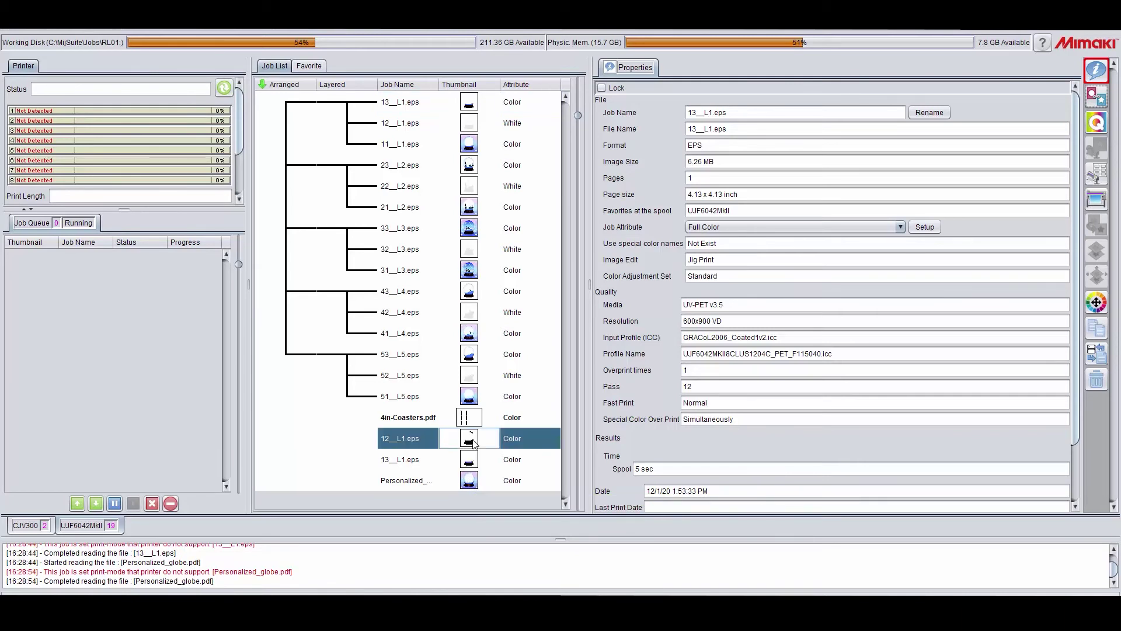
shift+click(476, 458)
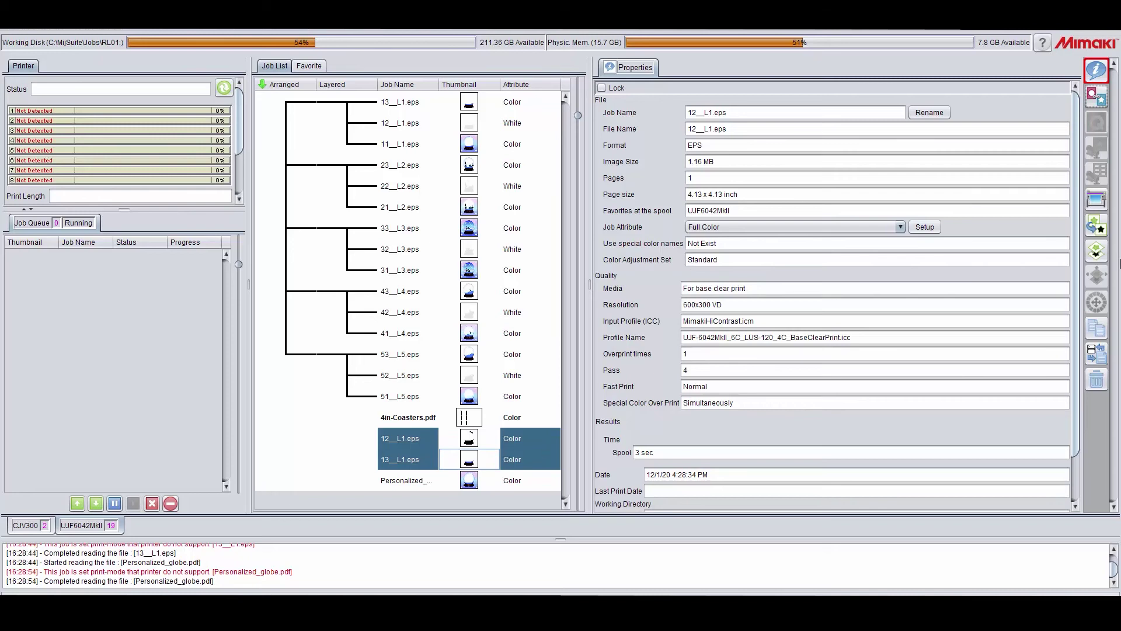
Apply the 4in-Coasters jig template to the selected jobs with 5 copies
click(1097, 100)
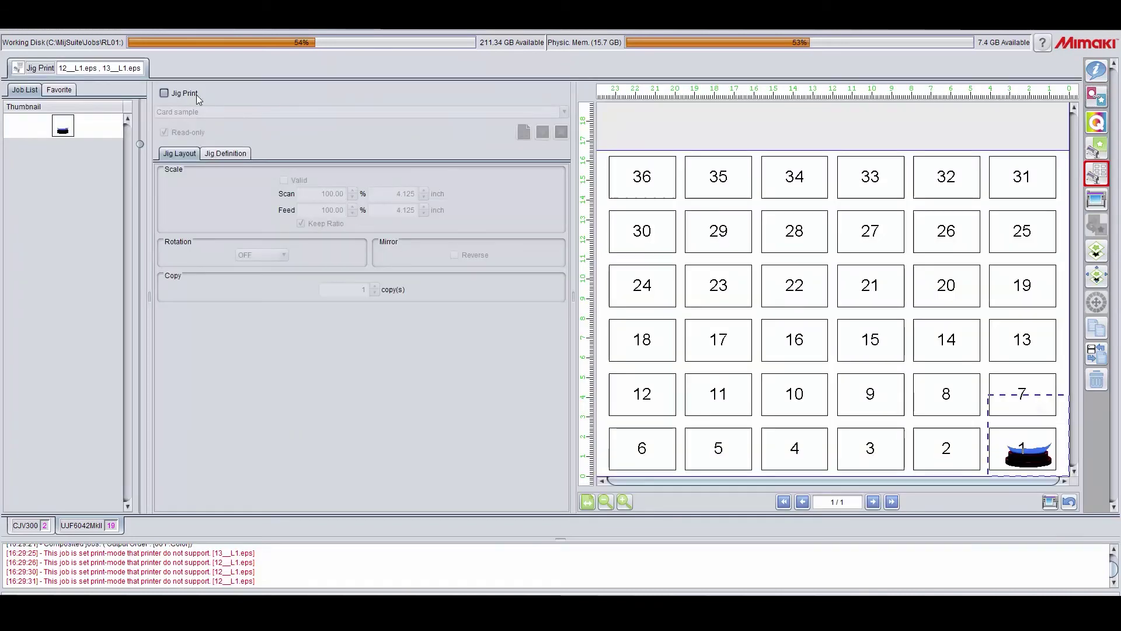
click(565, 112)
click(368, 124)
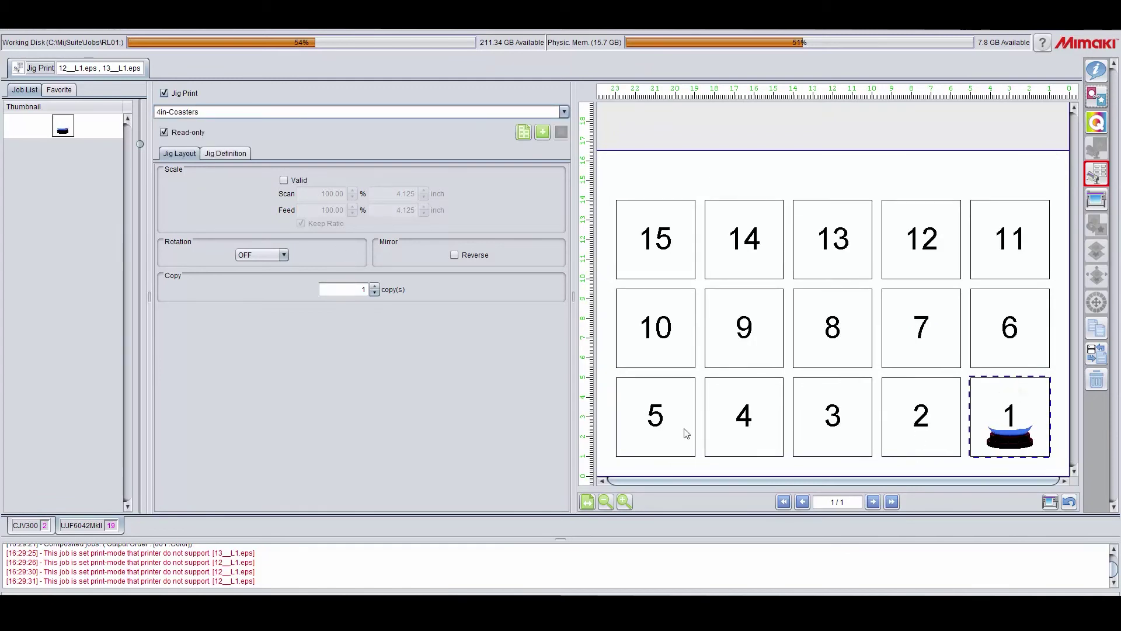
click(375, 285)
click(375, 286)
click(375, 285)
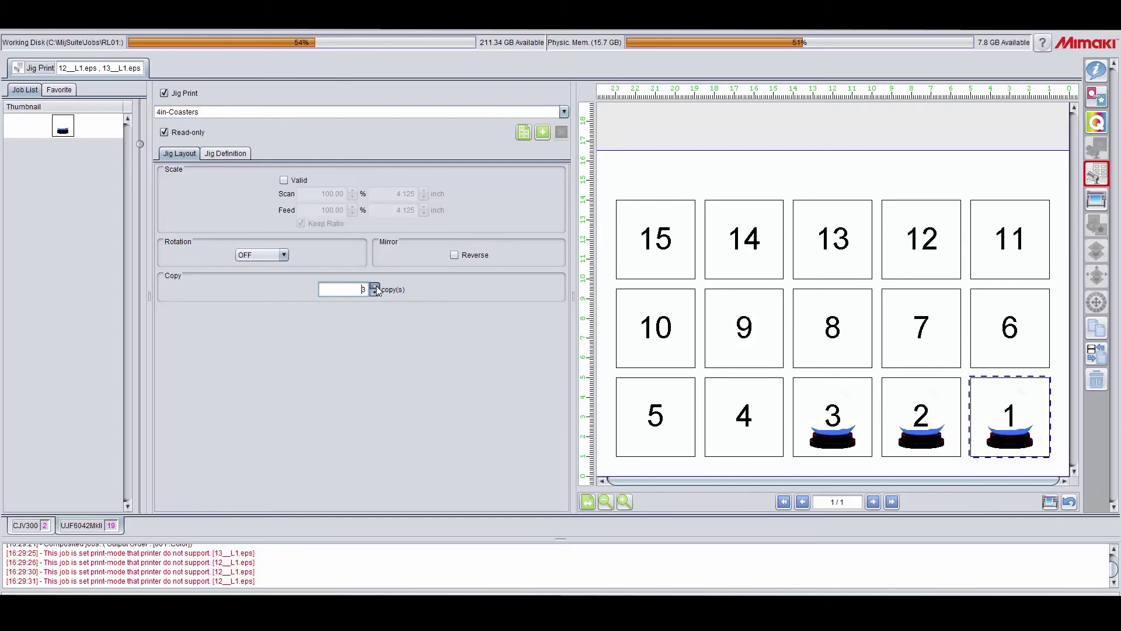
click(374, 285)
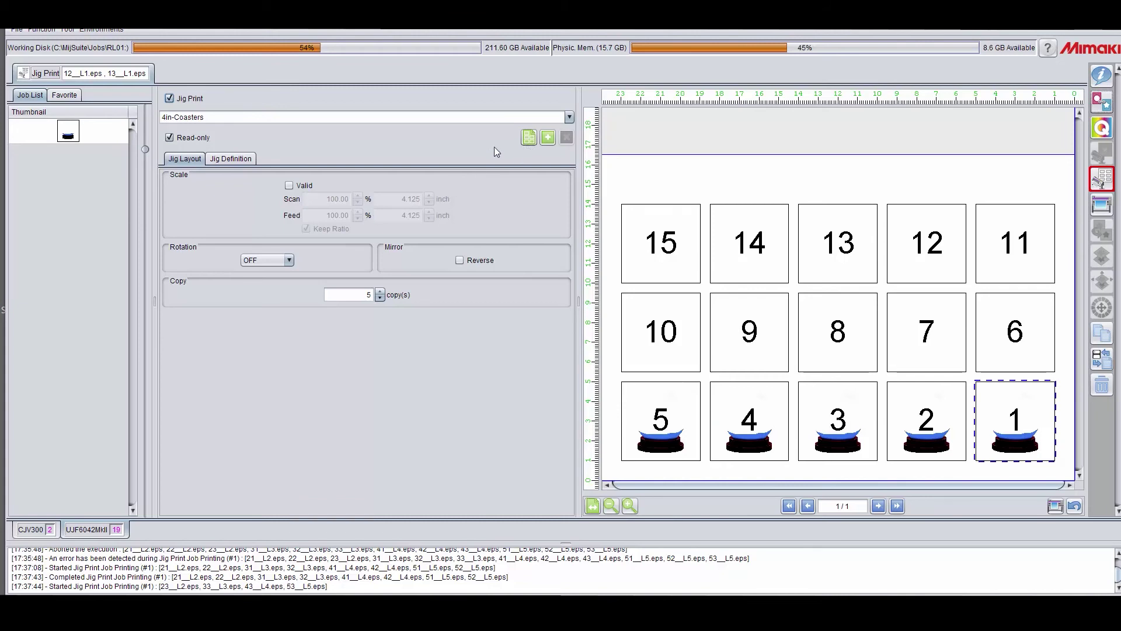
Set Adjustment Material slot 5 to Skip in the Jig Definition, keeping the template read-only
click(169, 137)
click(231, 158)
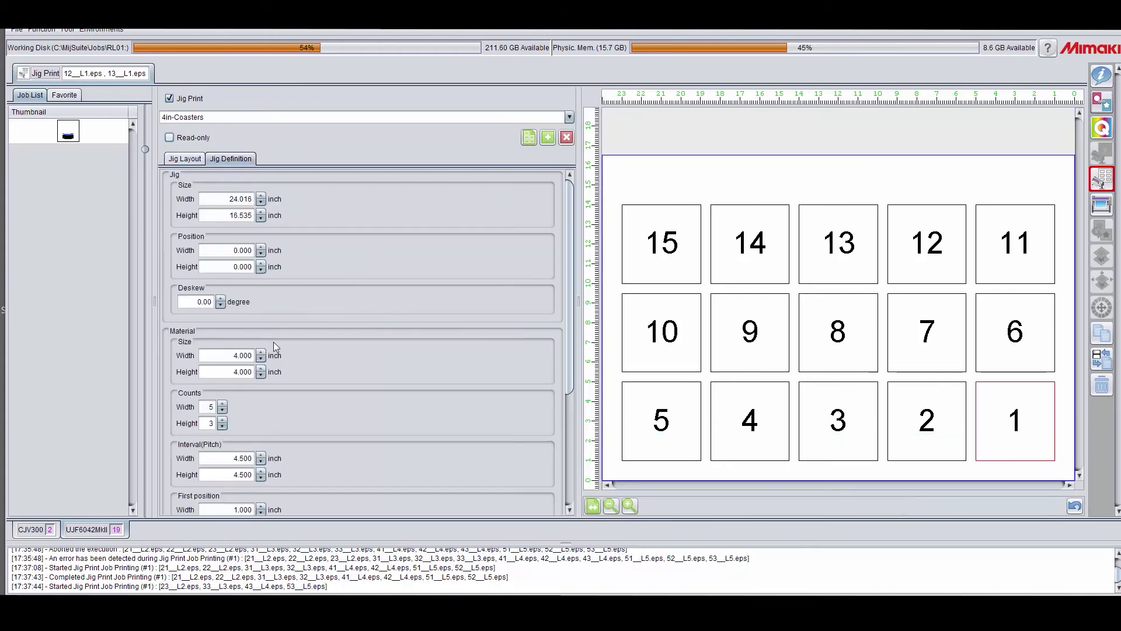
scroll(317, 407, down, 3)
scroll(318, 407, down, 1)
click(199, 432)
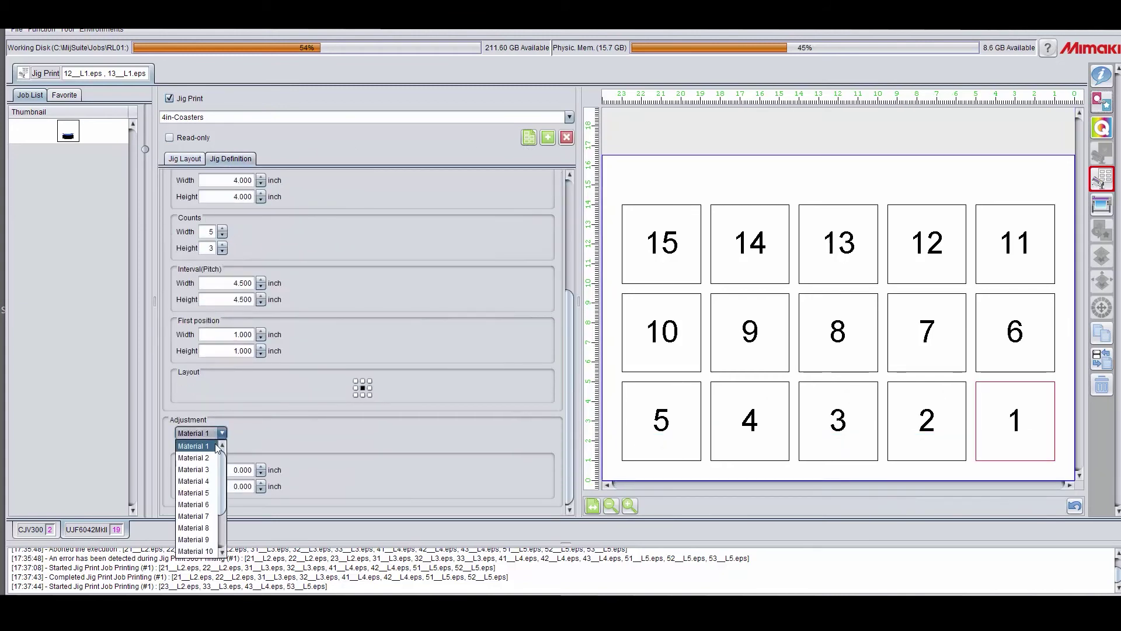
click(195, 492)
click(179, 446)
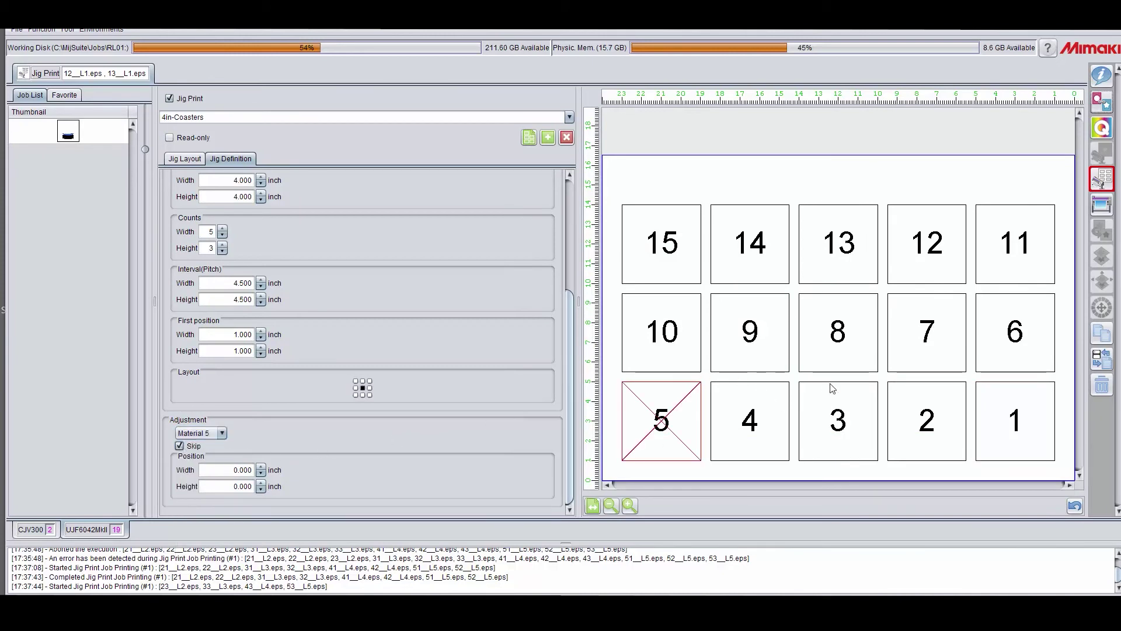
click(202, 138)
click(185, 159)
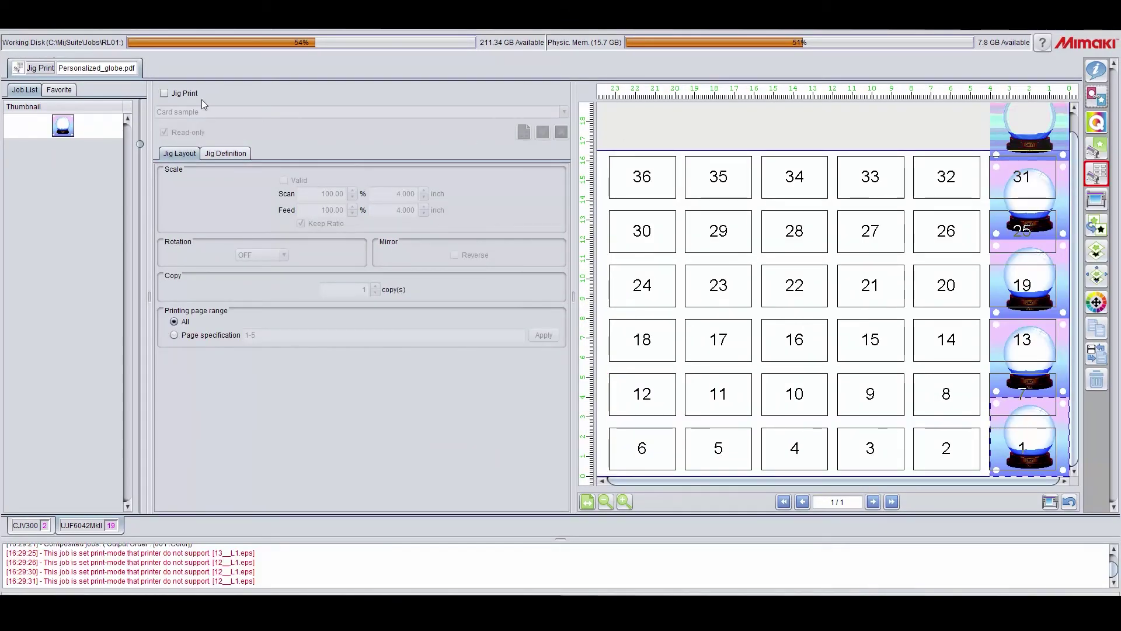
Enable Jig Print for Personalized_globe.pdf and bring up the jig template list
click(166, 94)
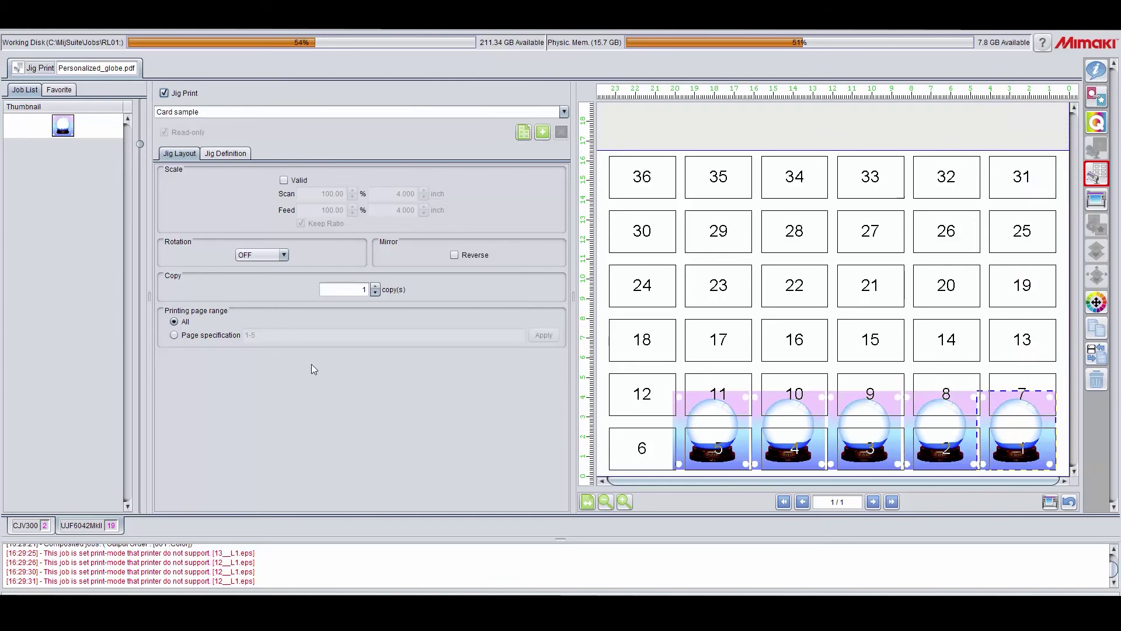
click(565, 112)
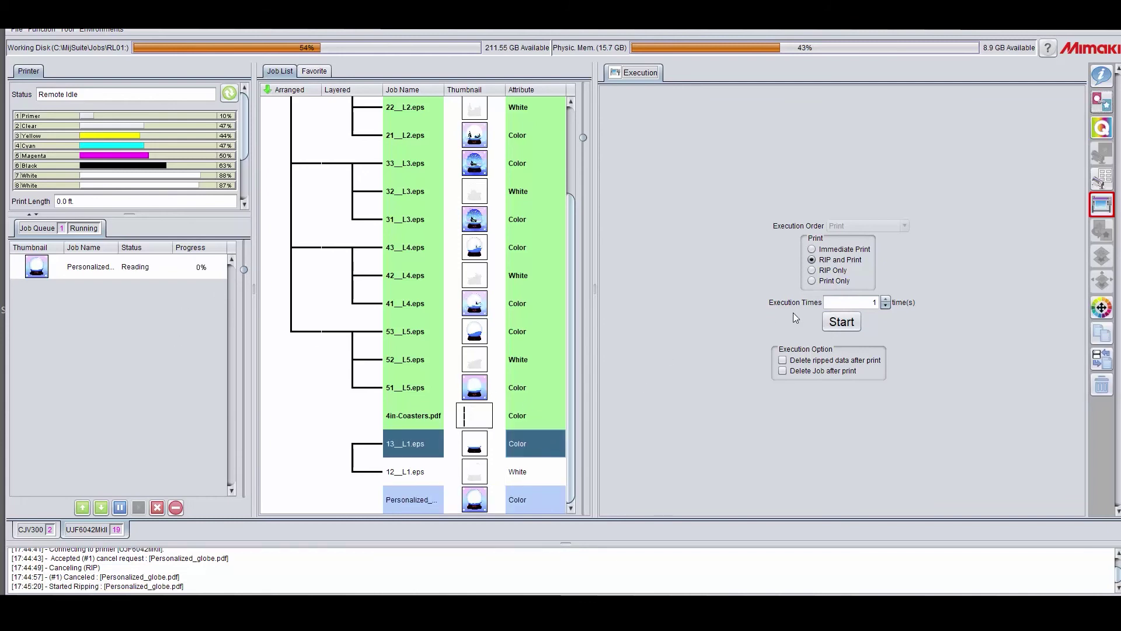
Start RIP and Print for the 12__L1.eps and 13__L1.eps layer jobs
click(839, 320)
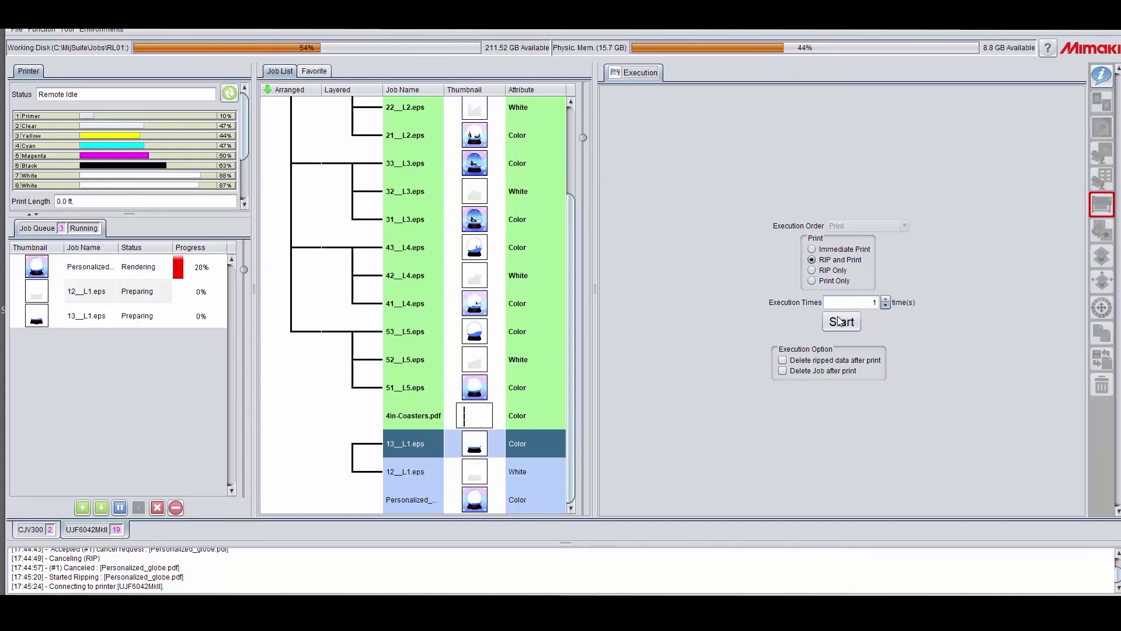